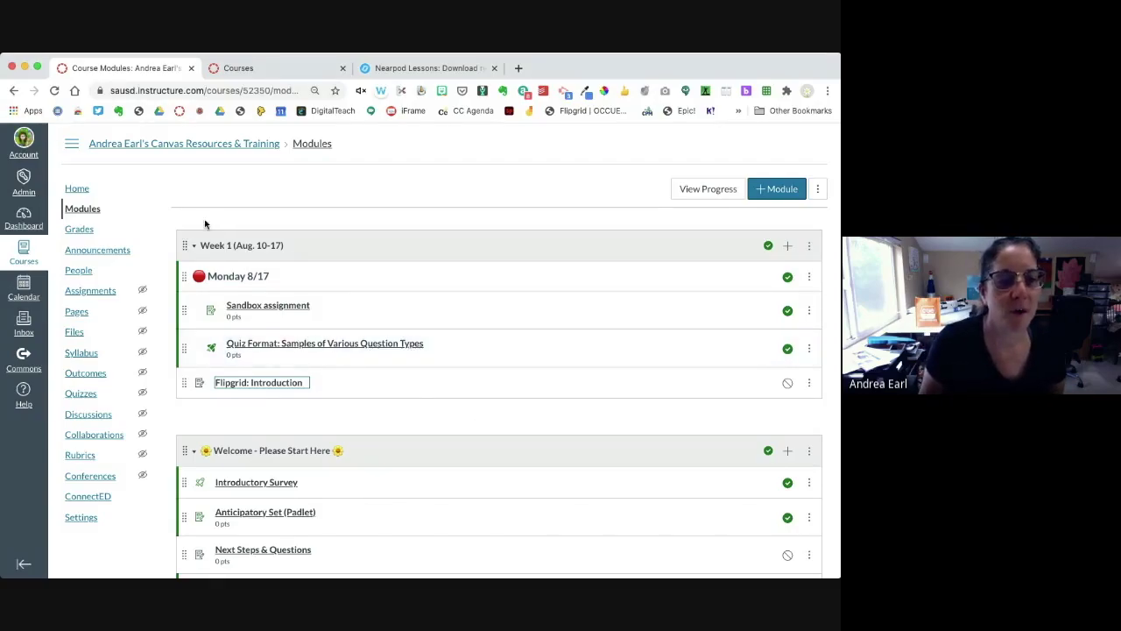
Add a new assignment named "NearPod: Pizza Day" to the Week 1 (Aug. 10-17) module
click(790, 250)
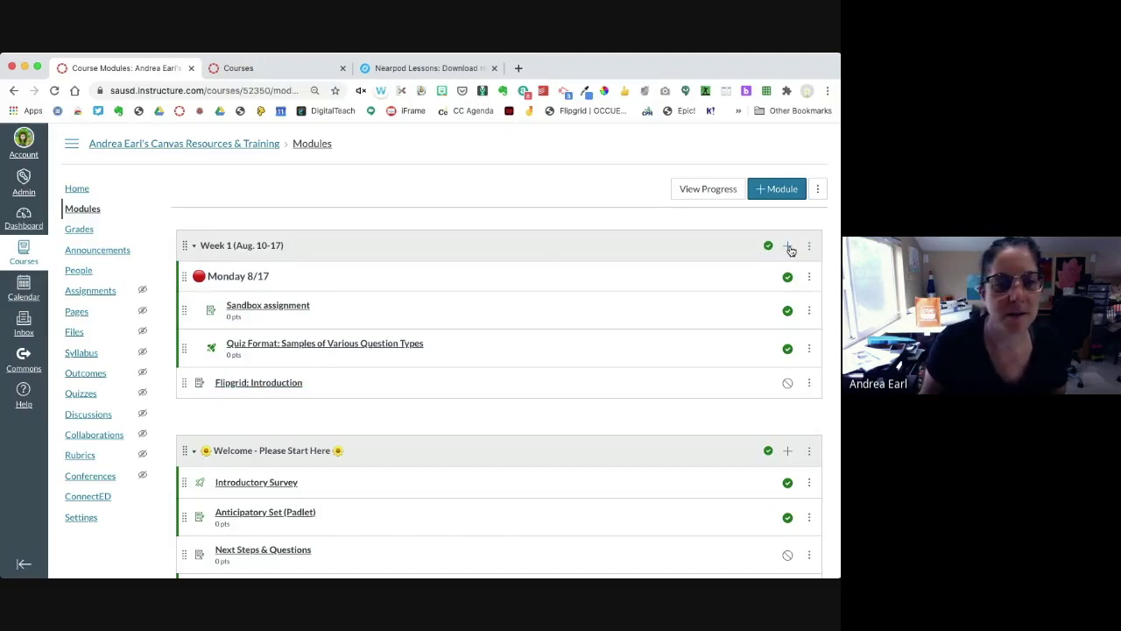
click(791, 249)
click(263, 296)
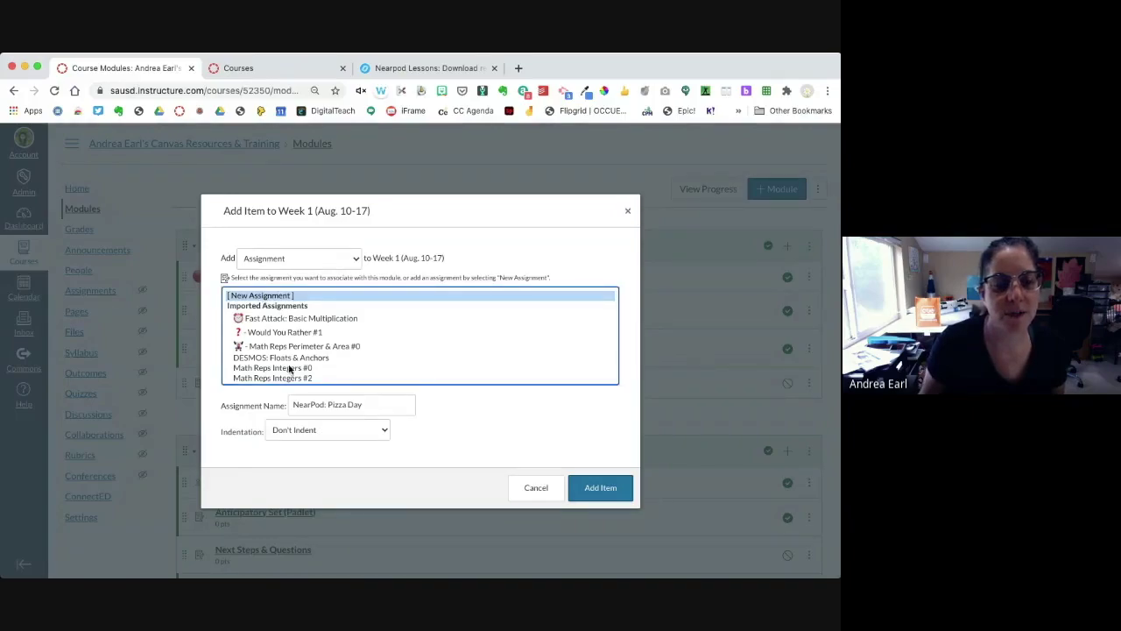
drag(383, 403, 329, 402)
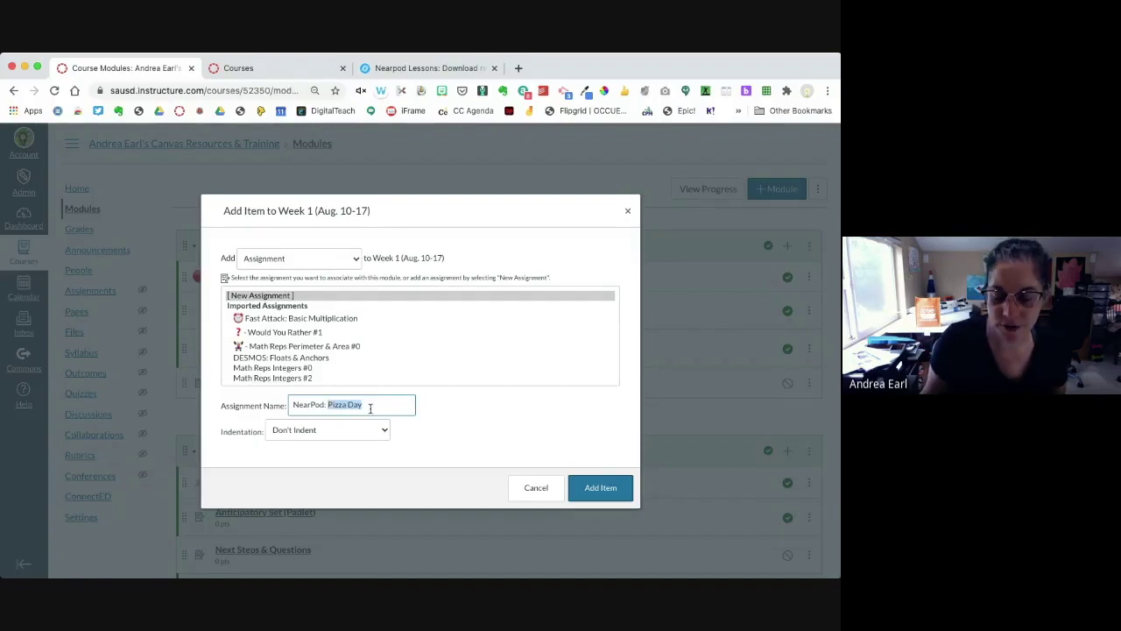
click(377, 406)
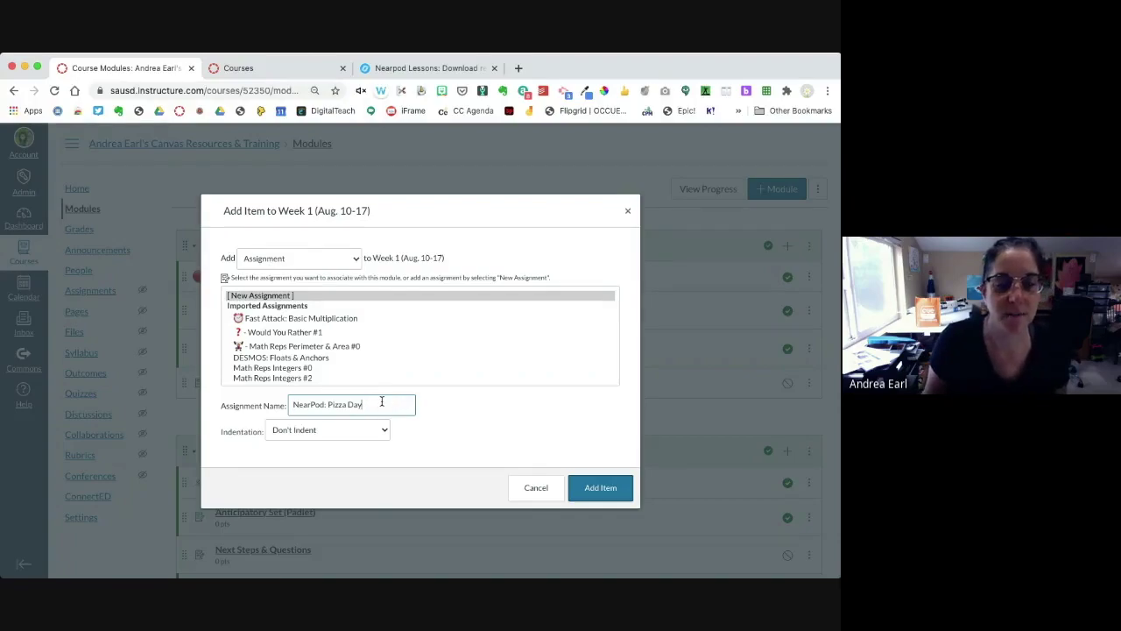
click(603, 490)
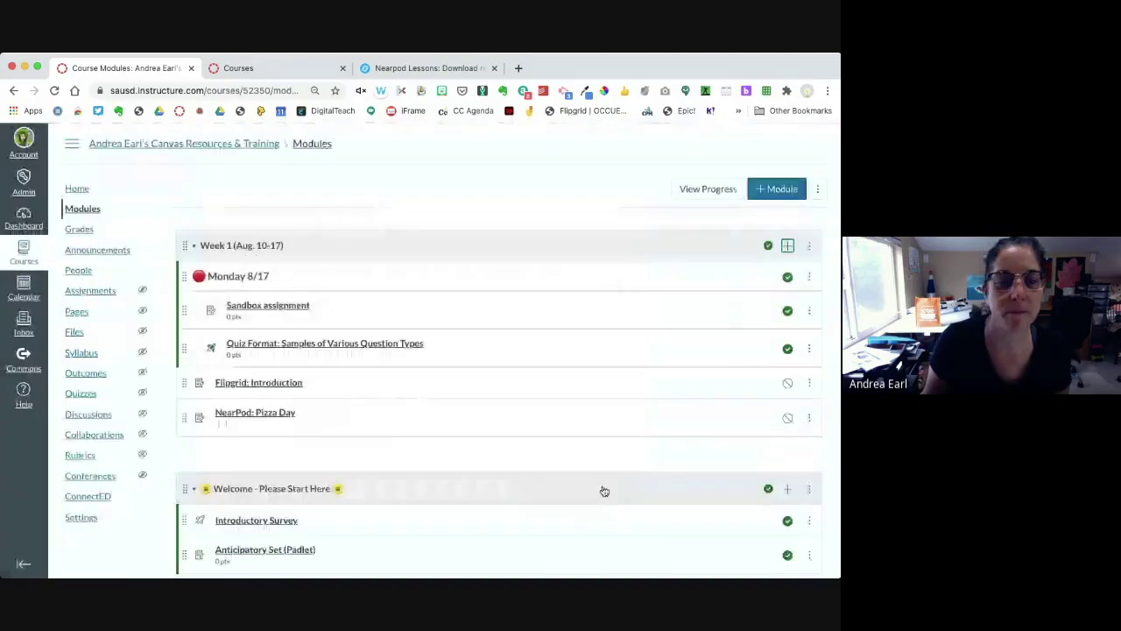
Open the NearPod: Pizza Day assignment for editing, enter the description "Please complete this assignment." and set its points to 10
click(254, 416)
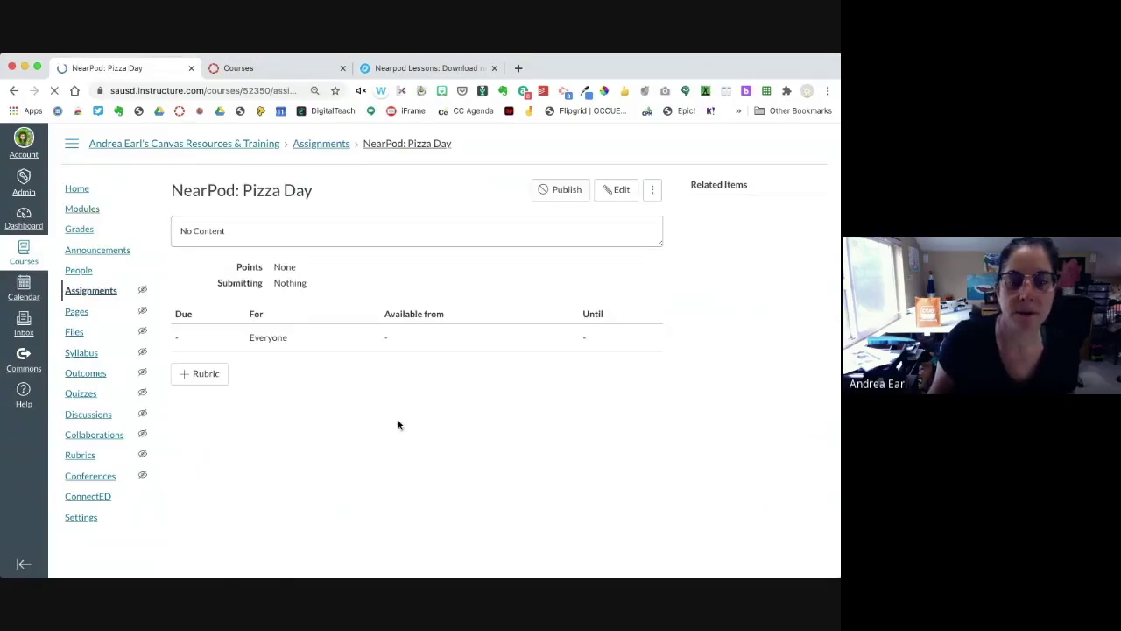
click(618, 191)
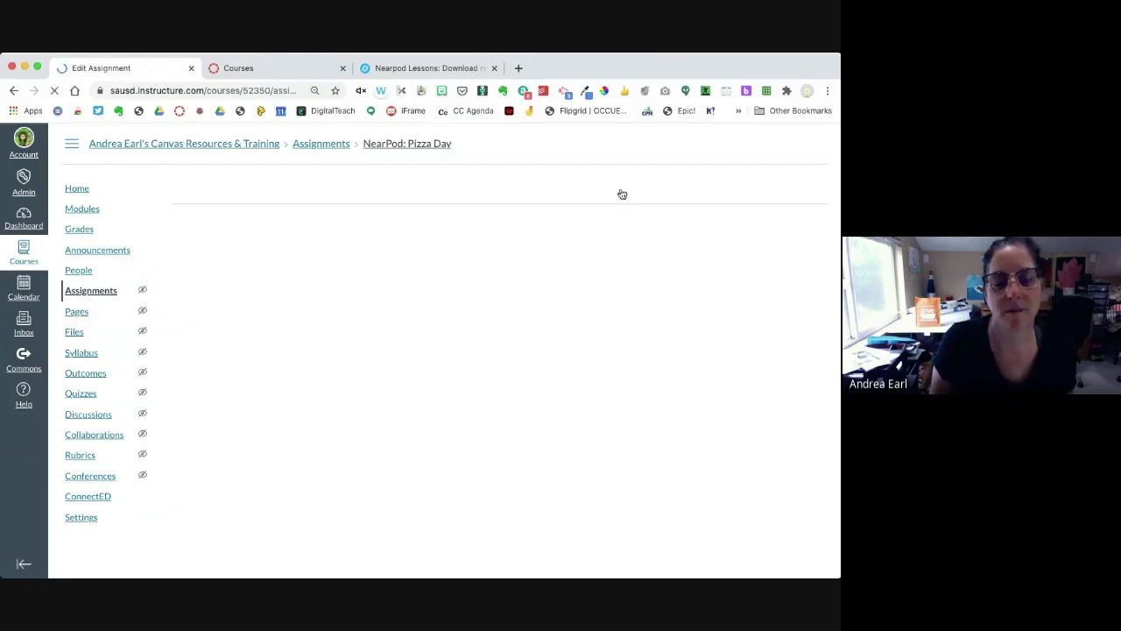
click(307, 325)
text(Please complete this assignment.)
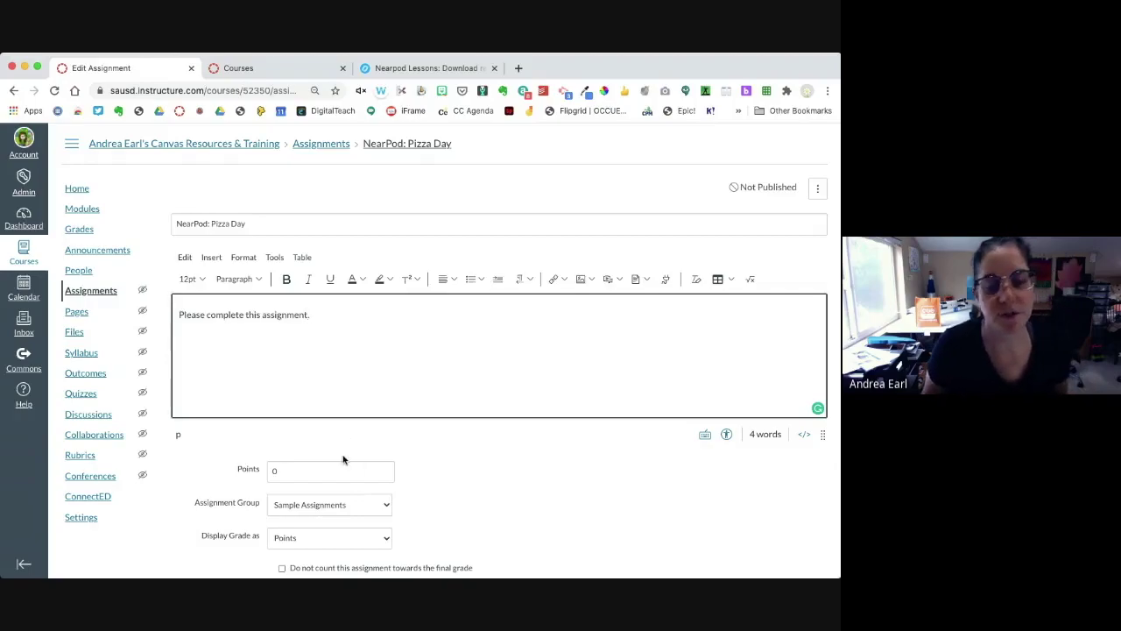
click(273, 470)
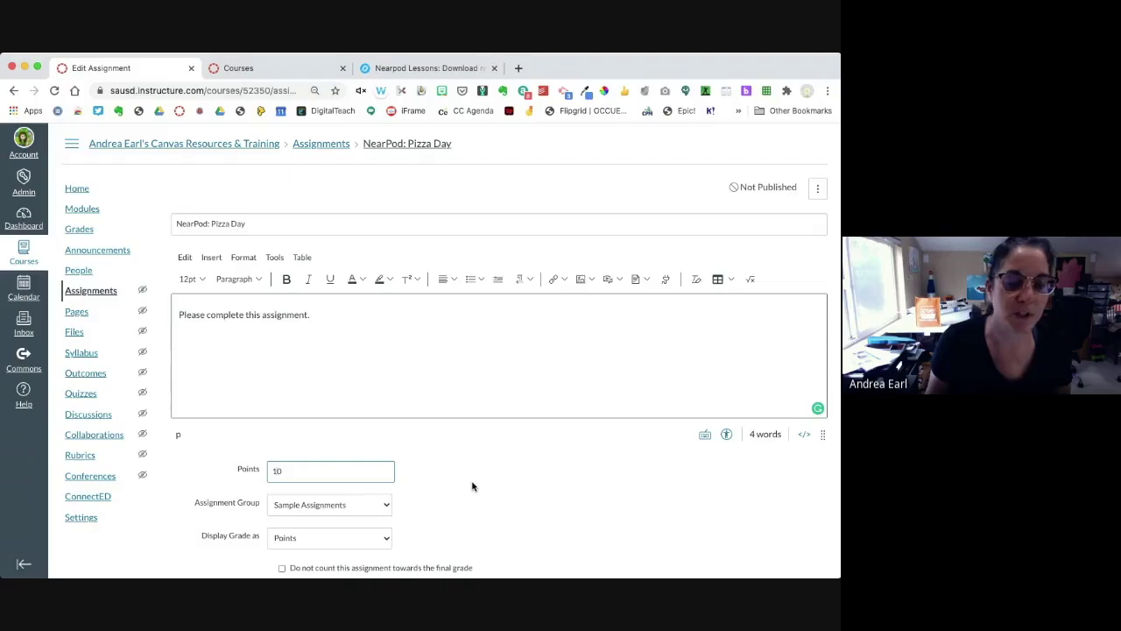
Set the assignment's submission type to External Tool
scroll(472, 487, down, 5)
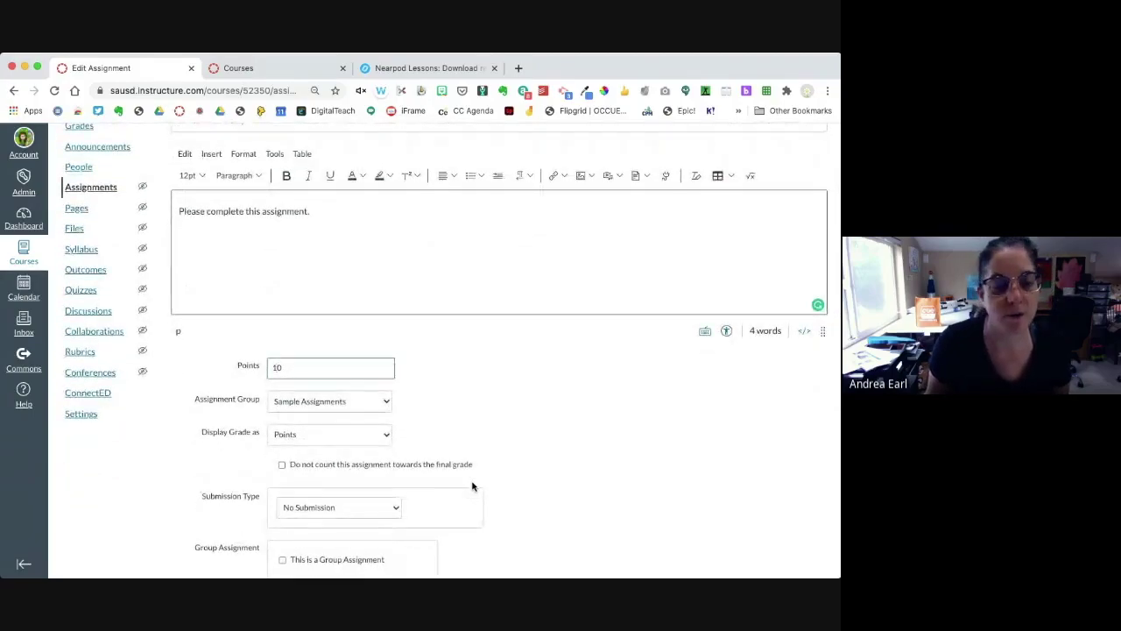
scroll(500, 473, up, 1)
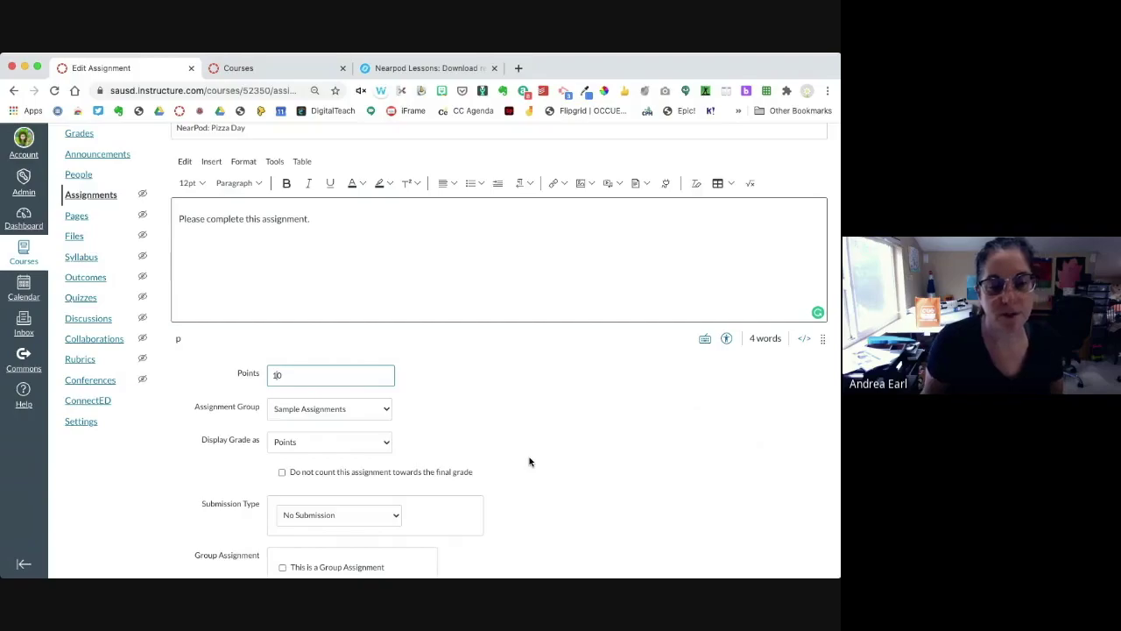
scroll(530, 462, down, 2)
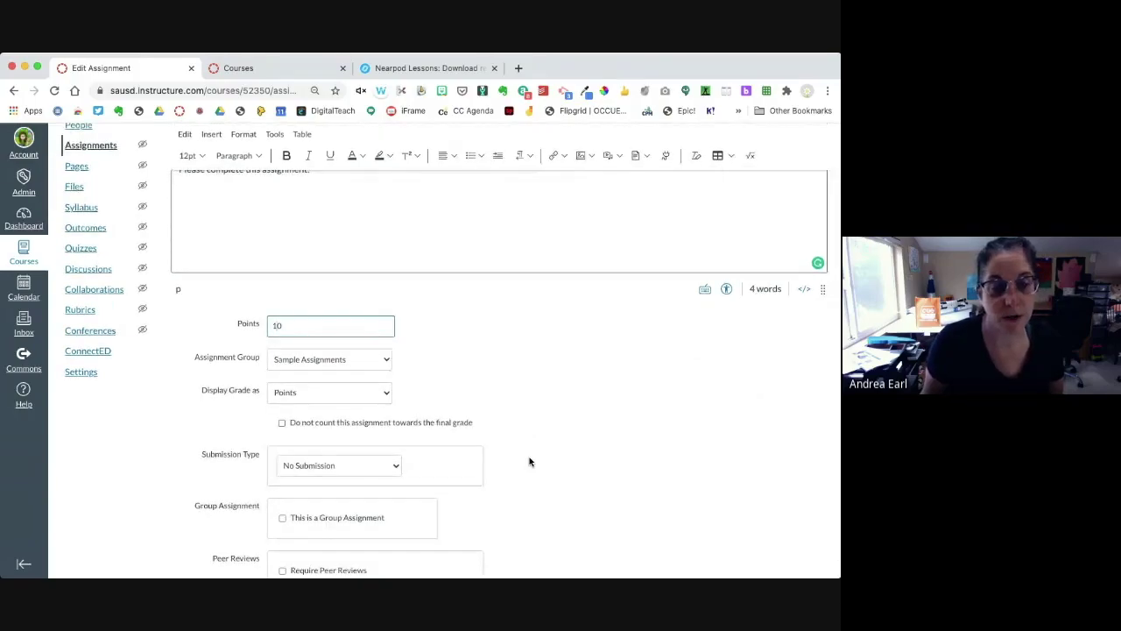
drag(200, 454, 259, 460)
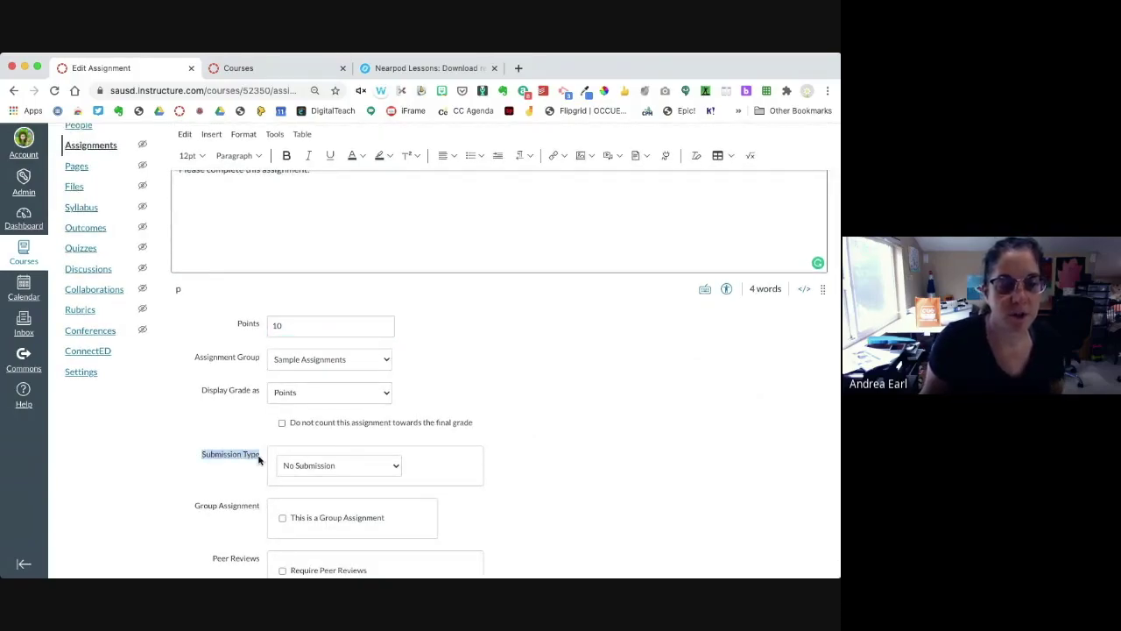
click(321, 502)
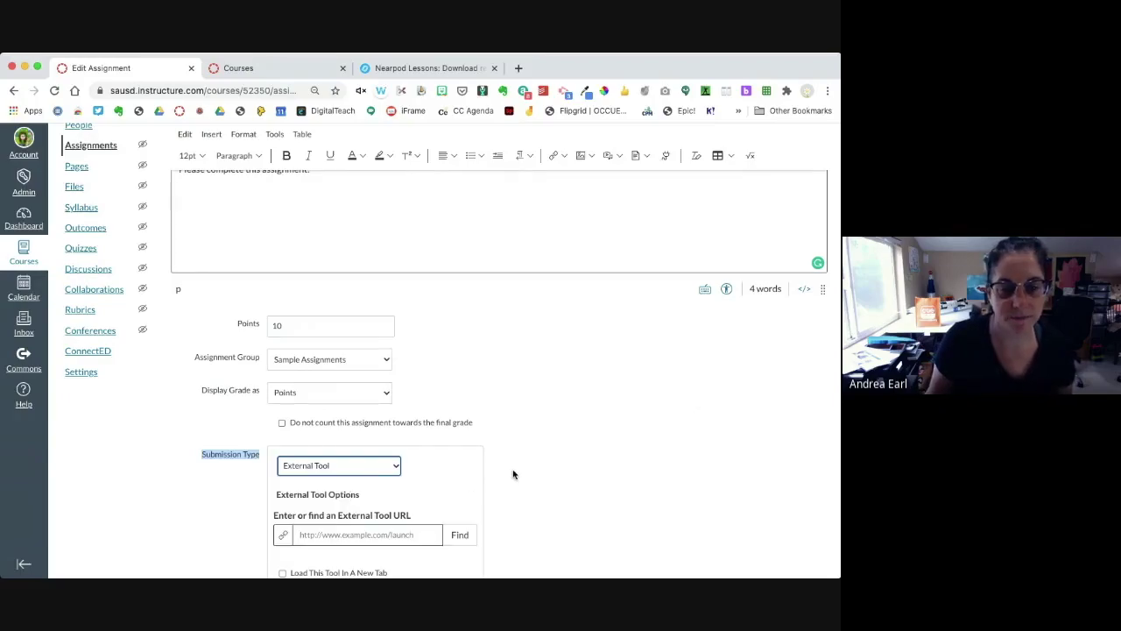
Find Nearpod in the list of external tools and open its lesson library for the assignment
scroll(513, 473, down, 3)
click(463, 398)
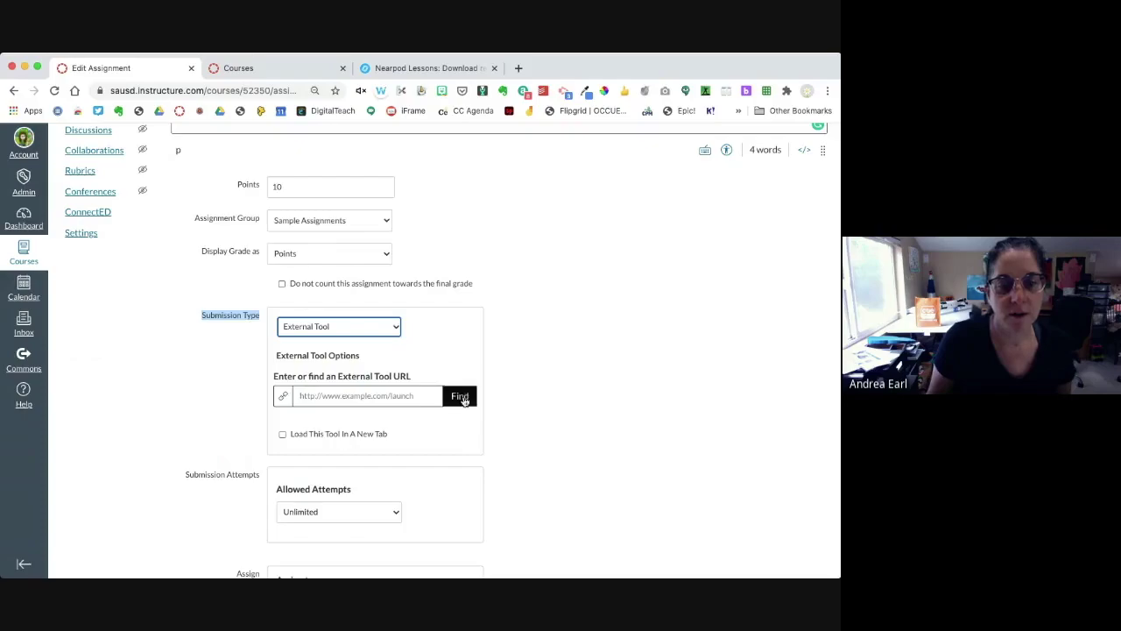
scroll(370, 359, down, 3)
scroll(369, 360, down, 10)
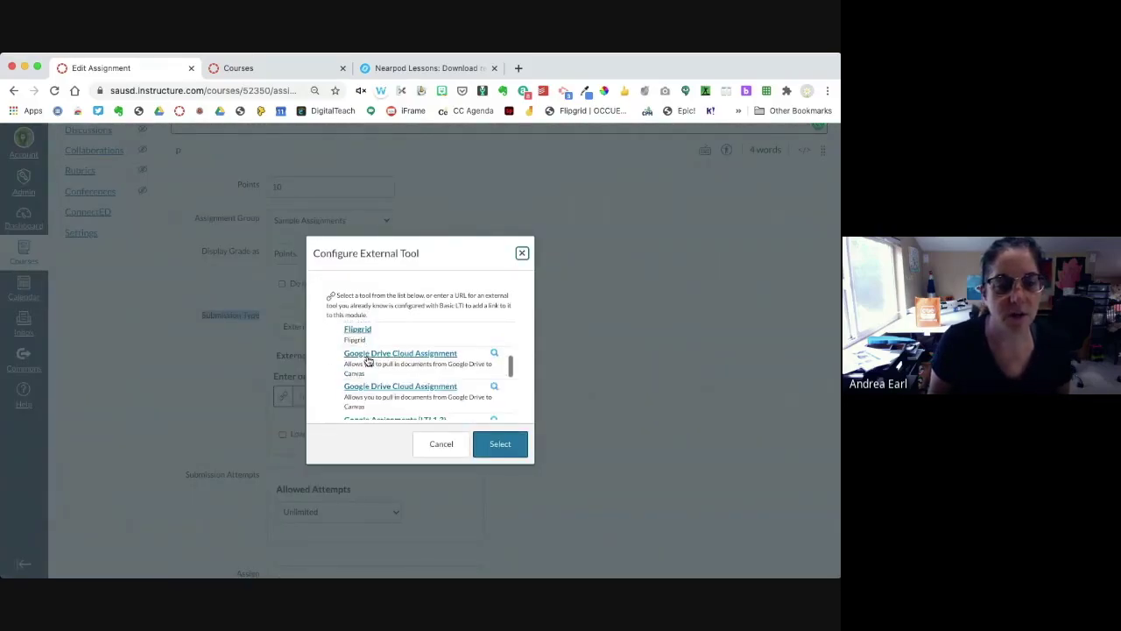
scroll(369, 361, down, 10)
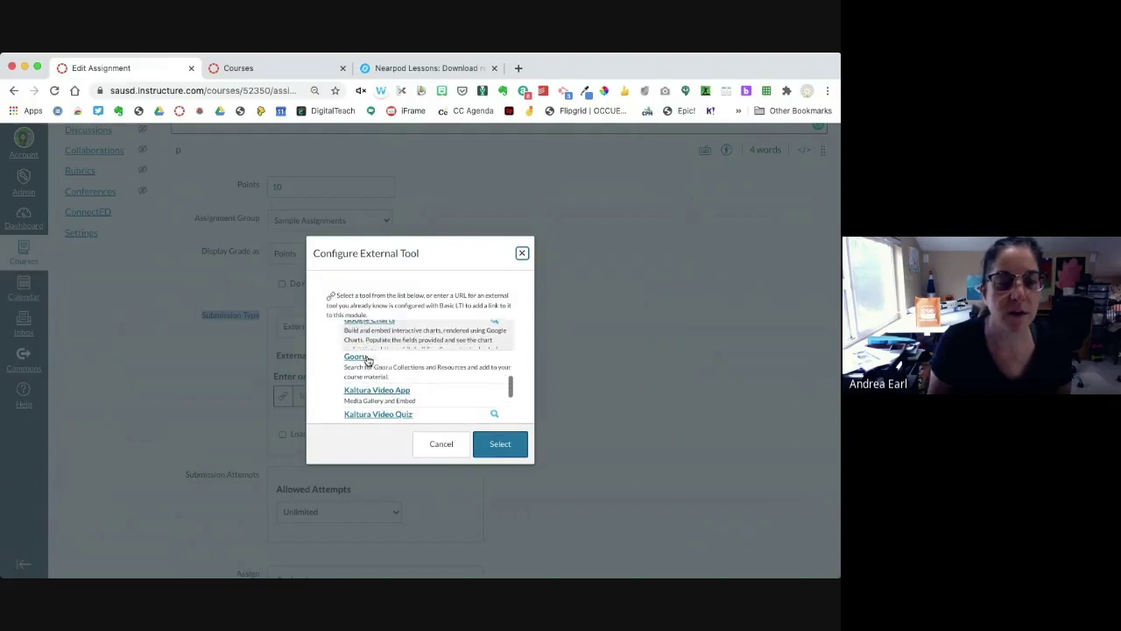
scroll(369, 360, down, 10)
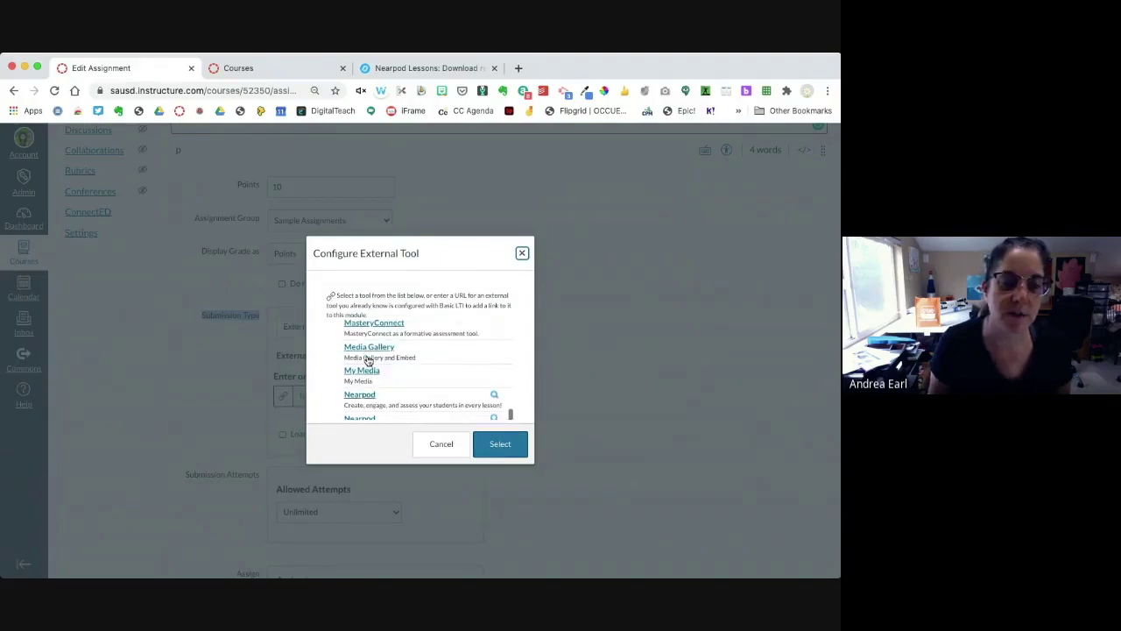
click(367, 361)
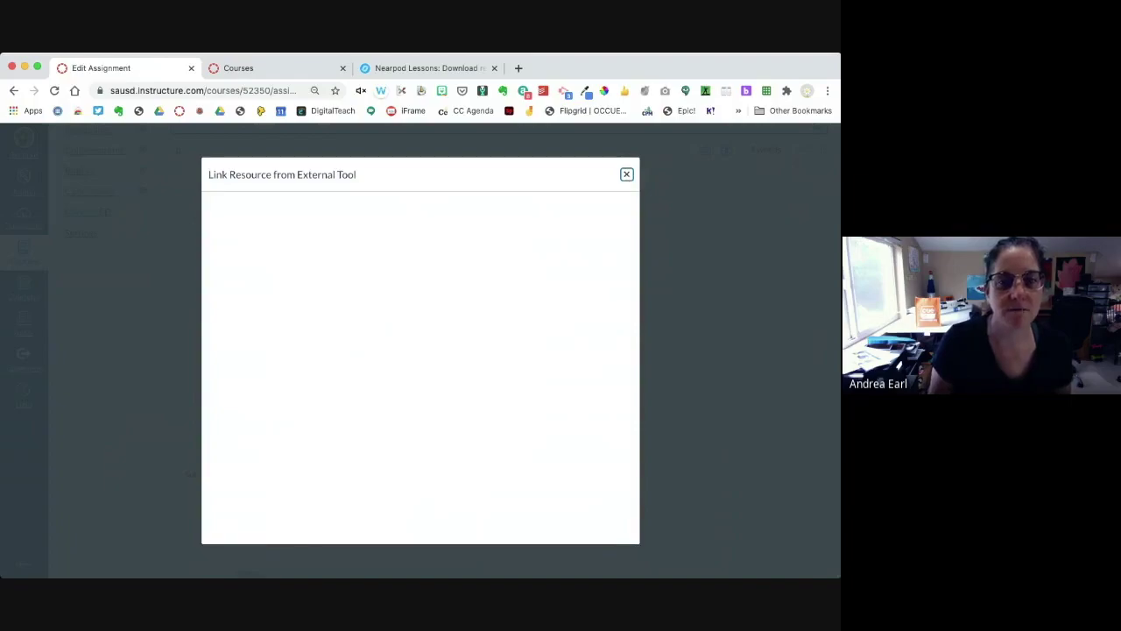
click(626, 174)
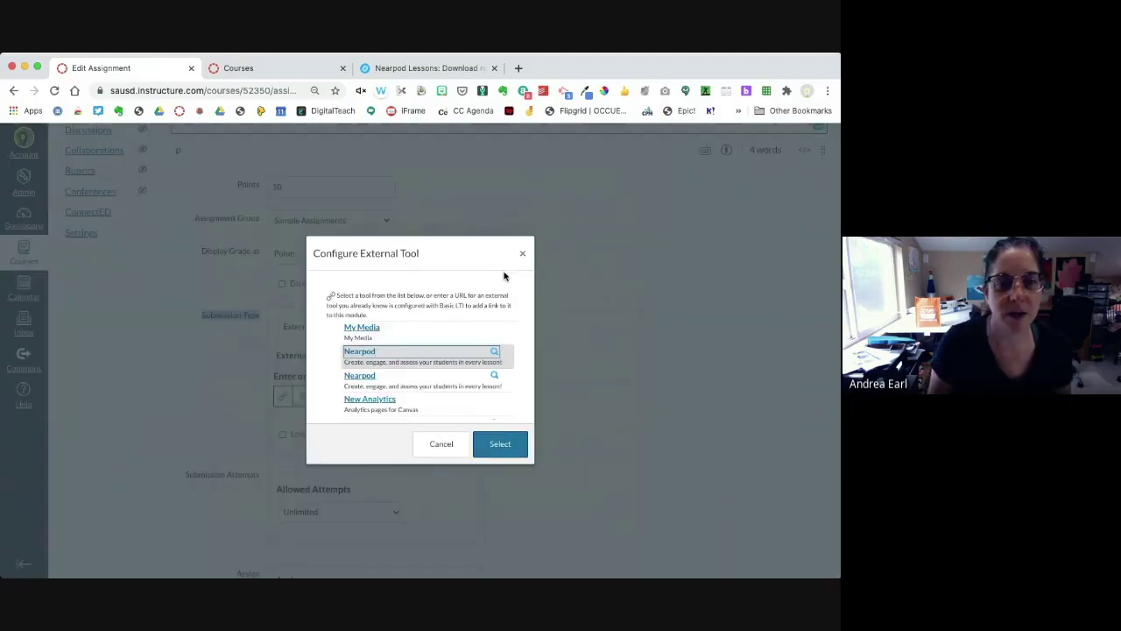
click(496, 446)
click(375, 393)
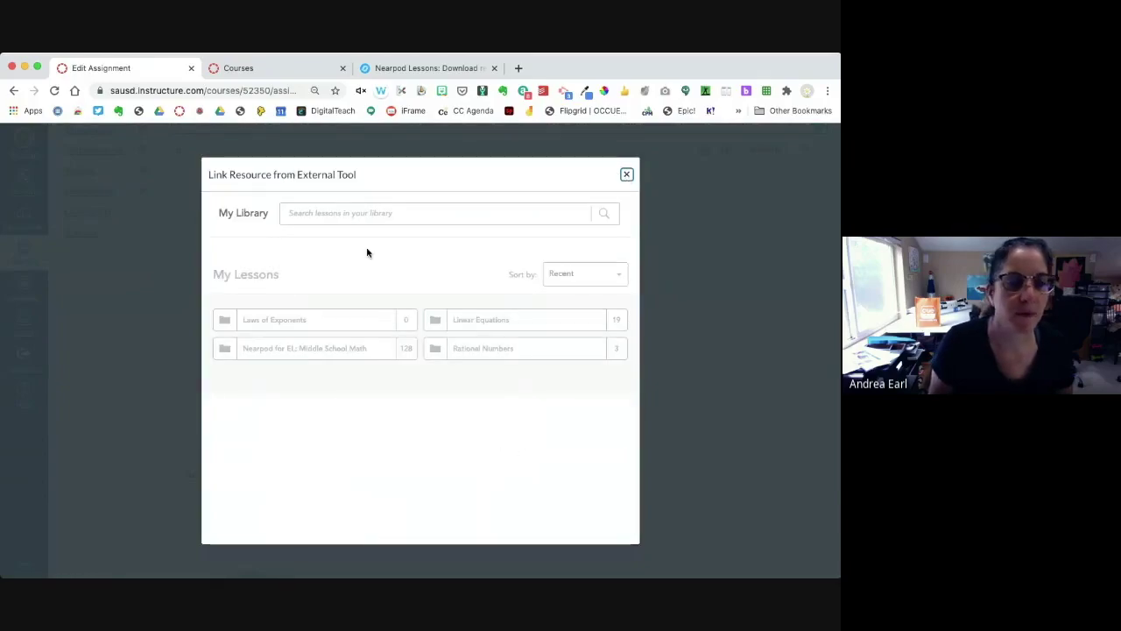
Search the Nearpod library for "pizza" and link the National Pizza Day lesson in Live Participation mode as the external tool
click(326, 213)
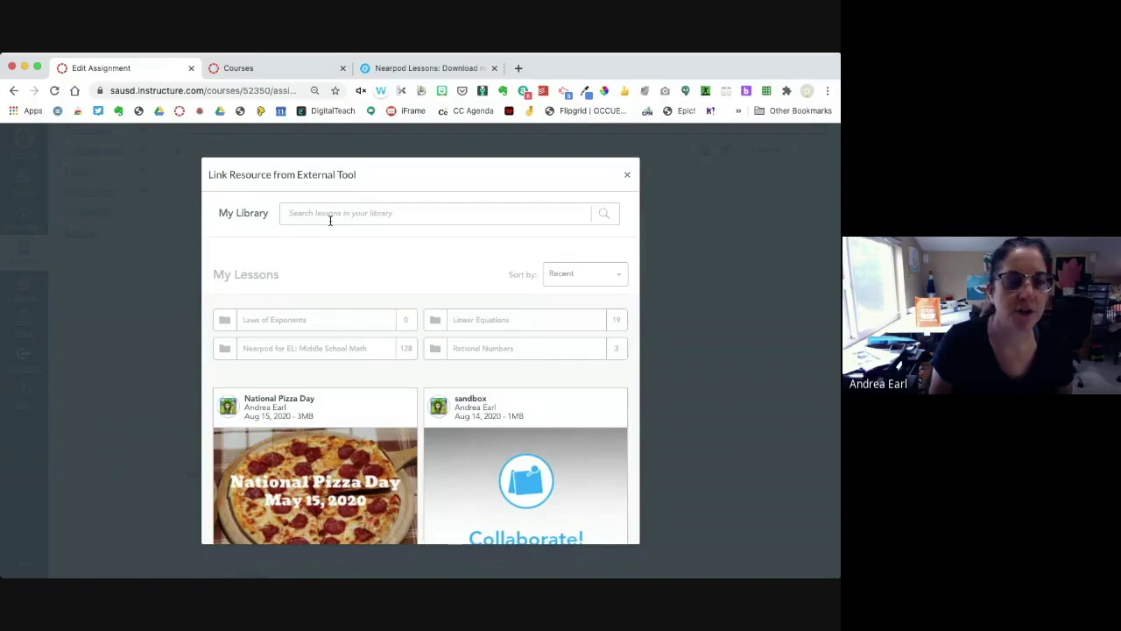
text(pizza)
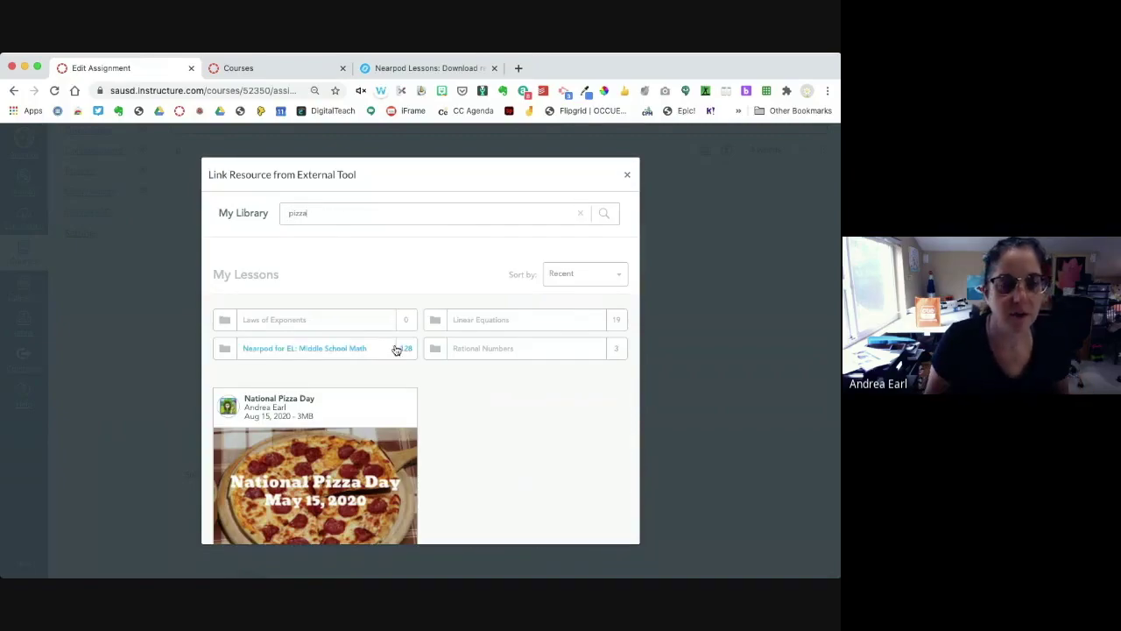
mouse_move(358, 424)
scroll(358, 424, down, 2)
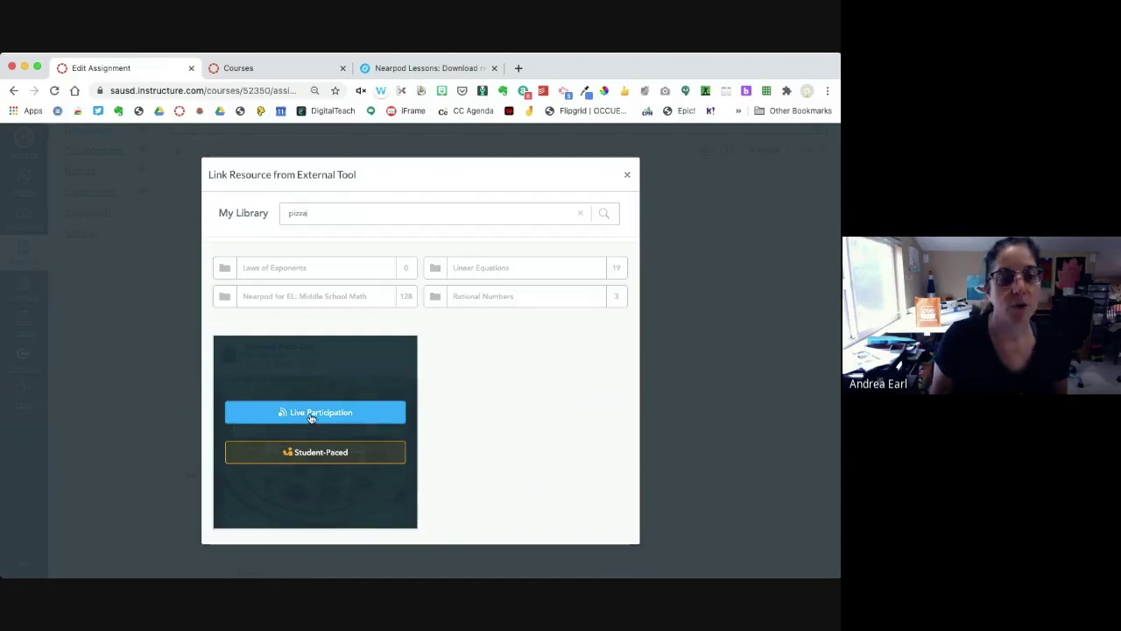
scroll(312, 421, up, 5)
scroll(275, 489, down, 5)
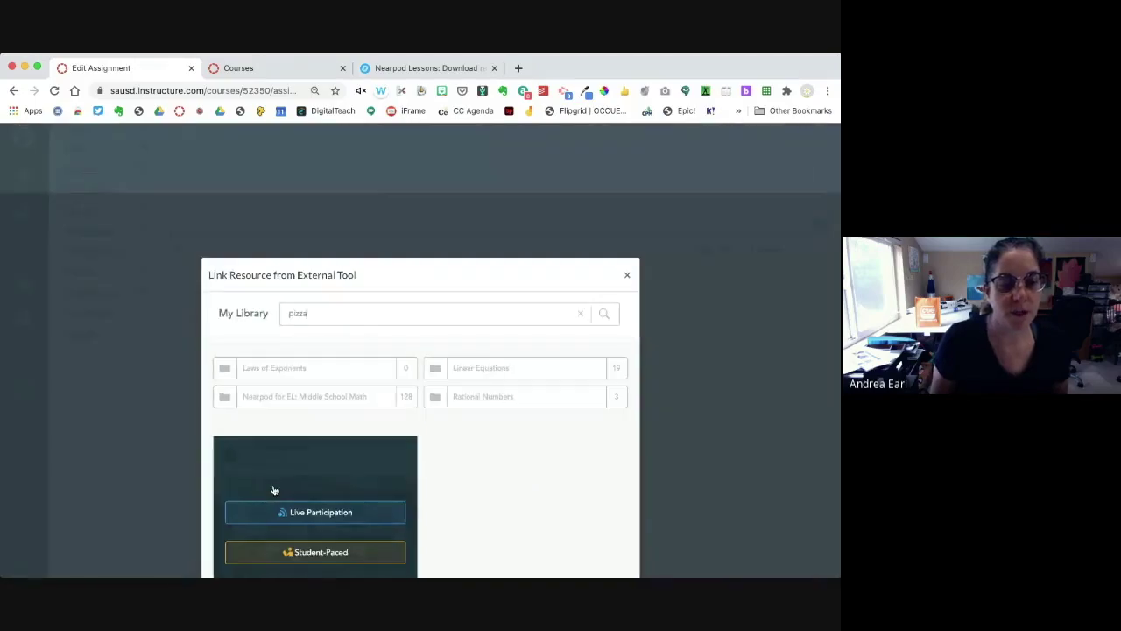
click(318, 515)
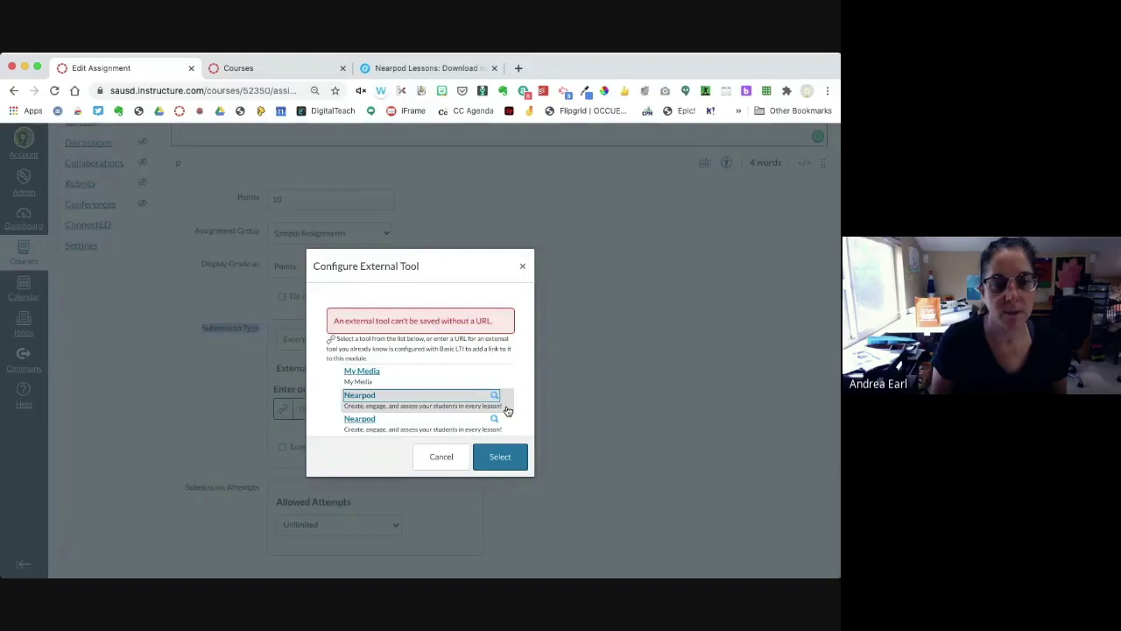
click(501, 459)
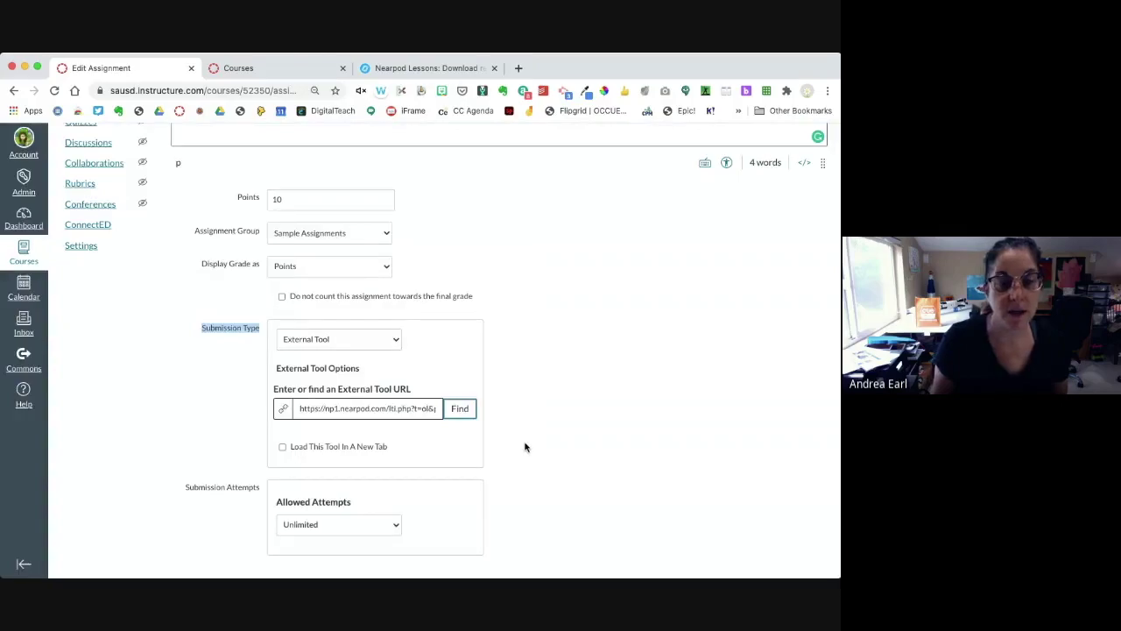
Save and publish the NearPod: Pizza Day assignment, leaving it assigned to Everyone
scroll(525, 447, down, 2)
scroll(526, 447, down, 4)
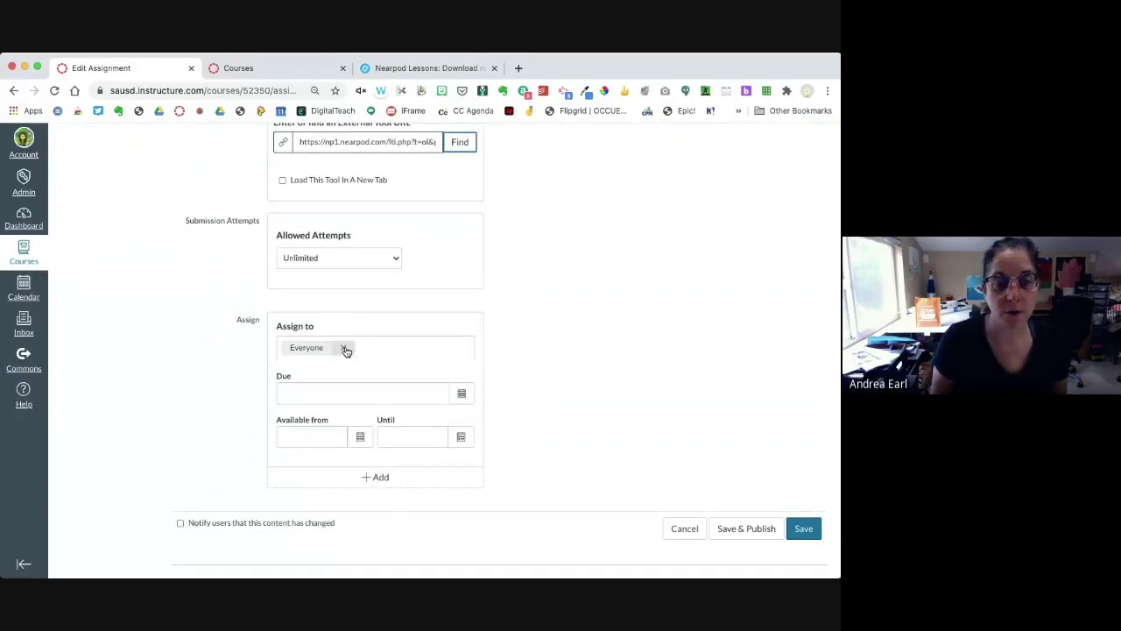
click(747, 528)
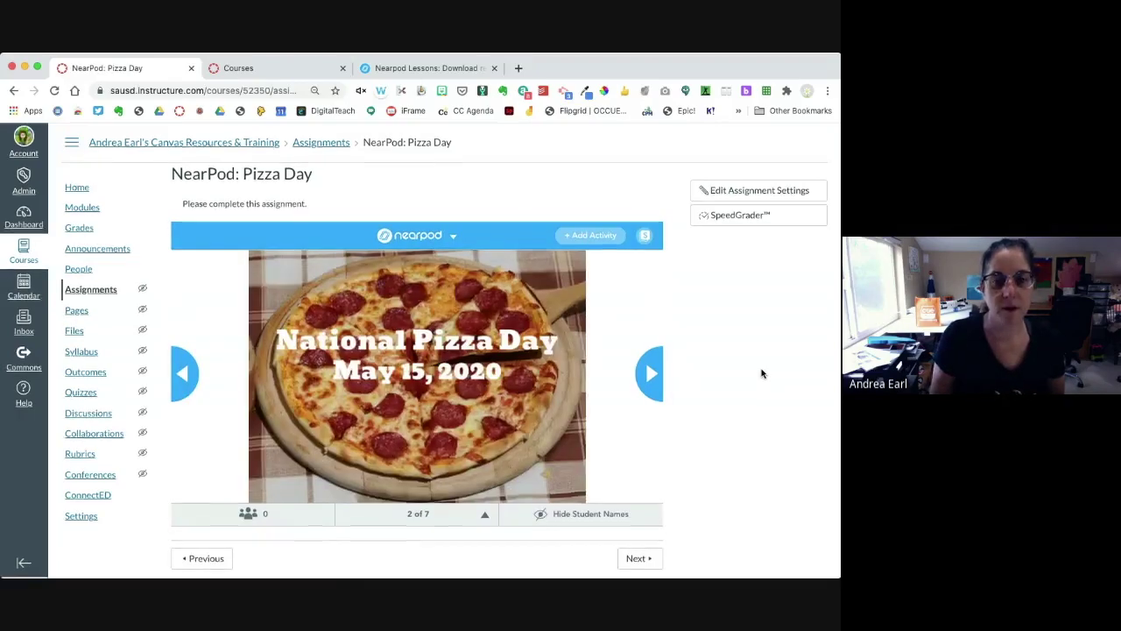
Enter Student View, open the NearPod: Pizza Day assignment from the modules and examine the name field on the lesson's join form
click(81, 517)
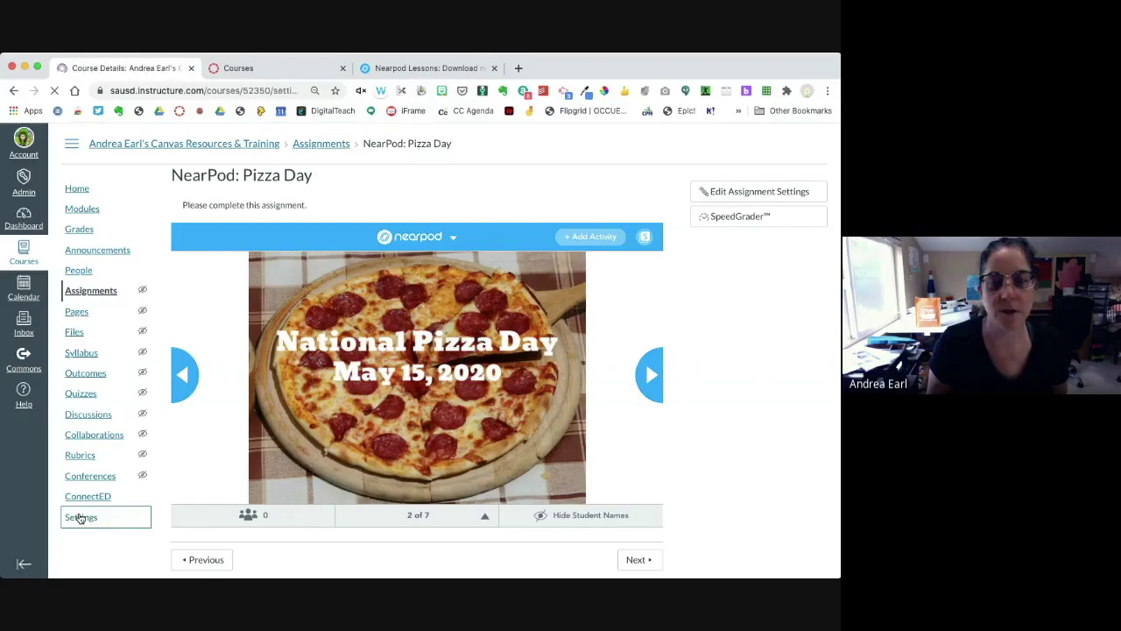
click(734, 219)
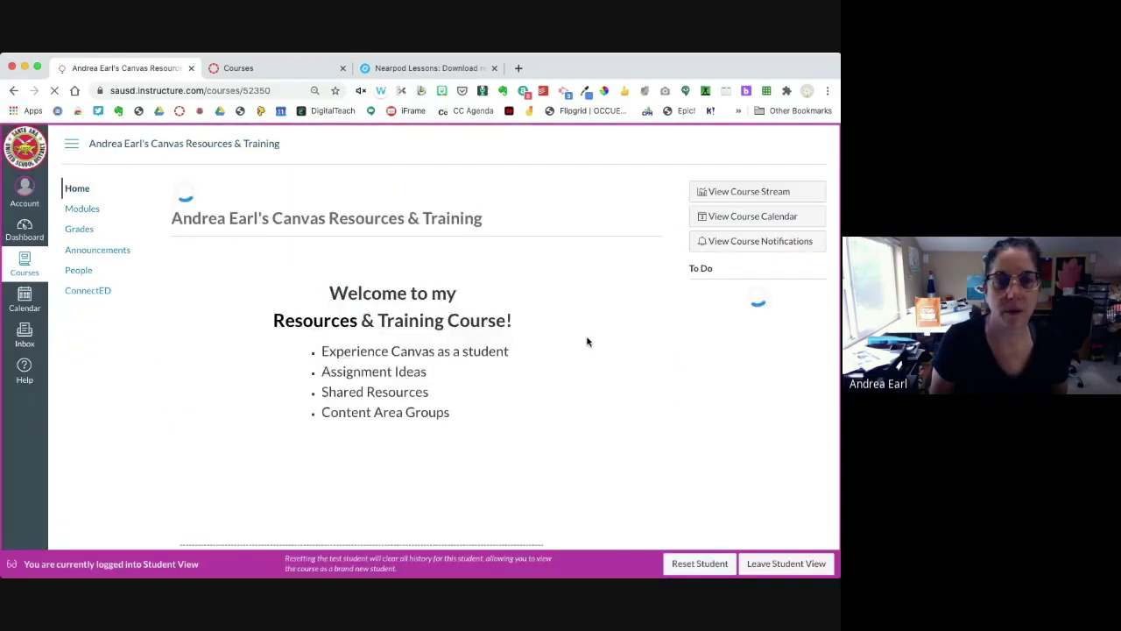
click(82, 210)
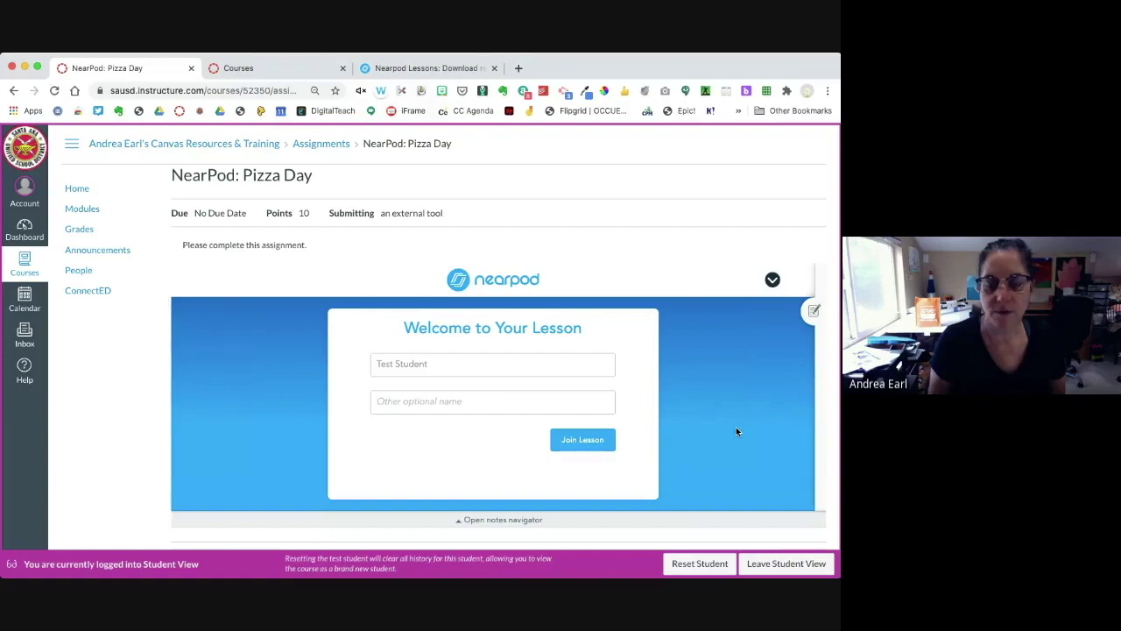
drag(839, 577, 839, 629)
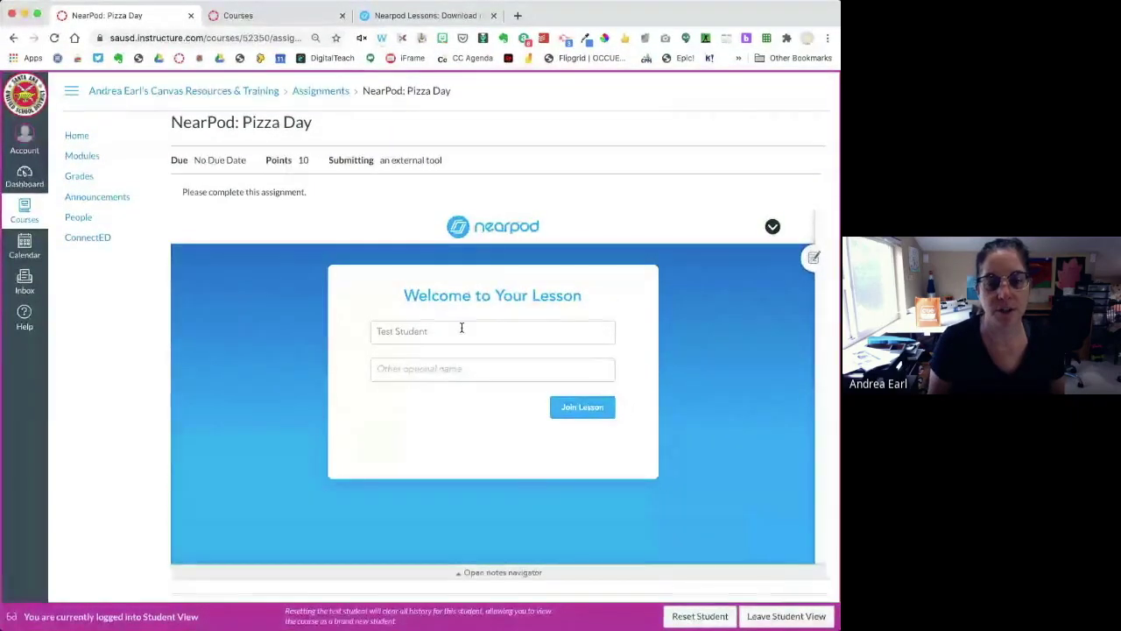
drag(461, 328, 365, 333)
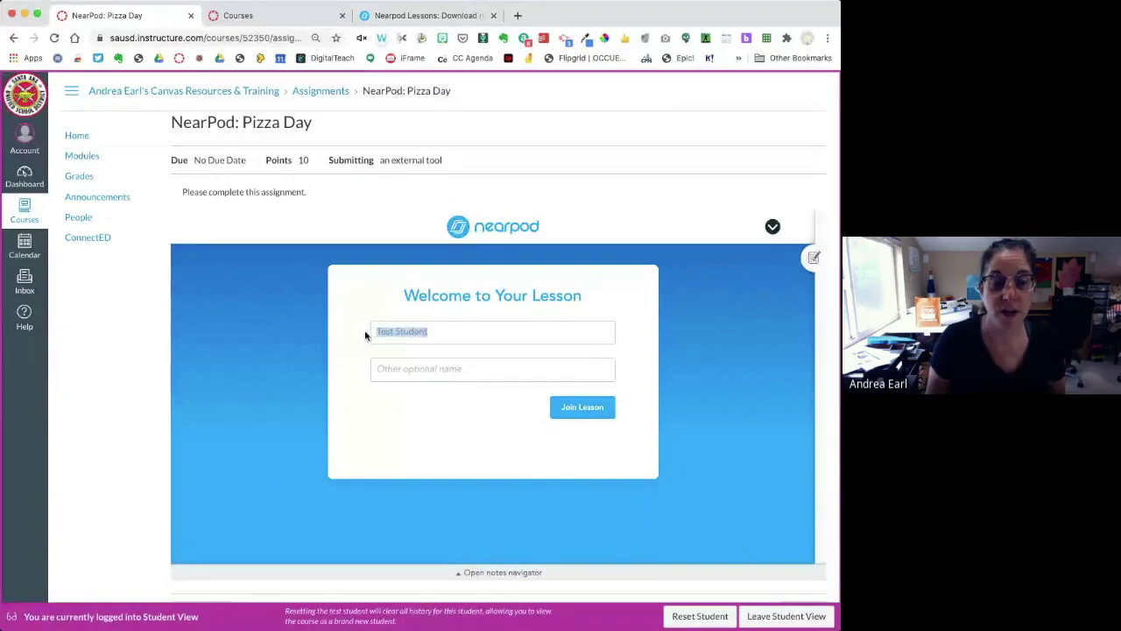
click(455, 331)
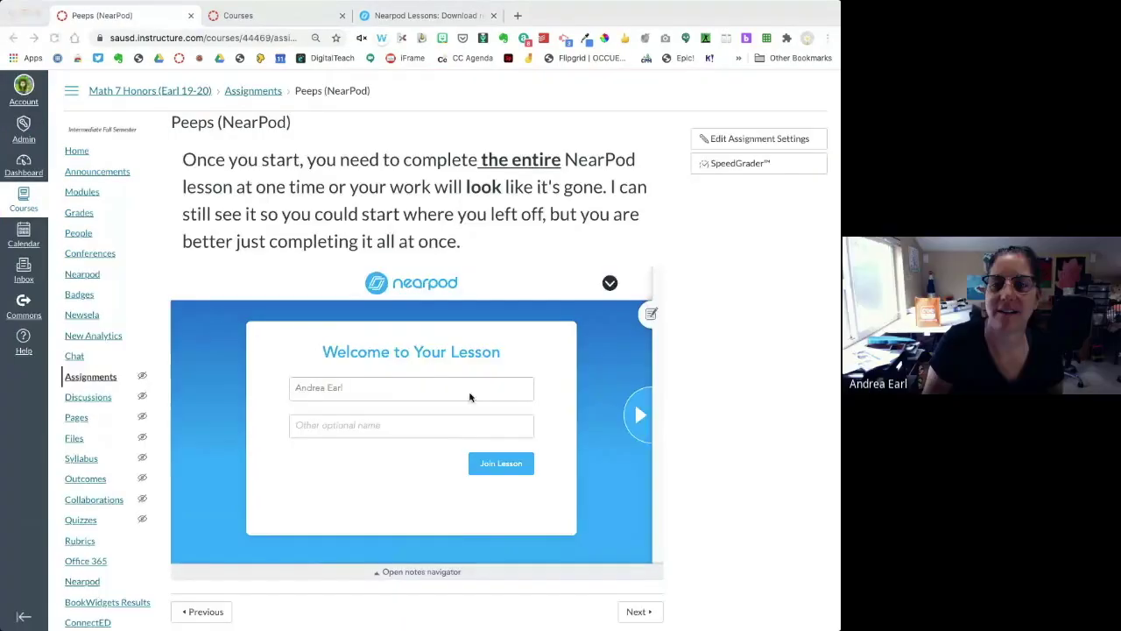
Open the Peeps (NearPod) assignment's student submissions in SpeedGrader
click(405, 402)
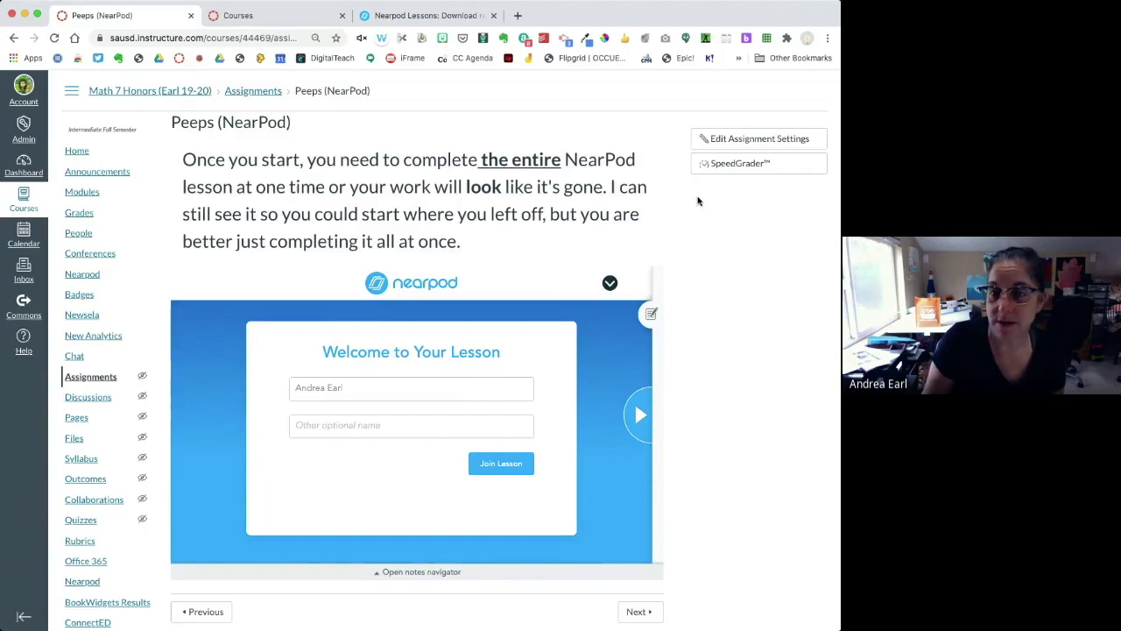
click(749, 141)
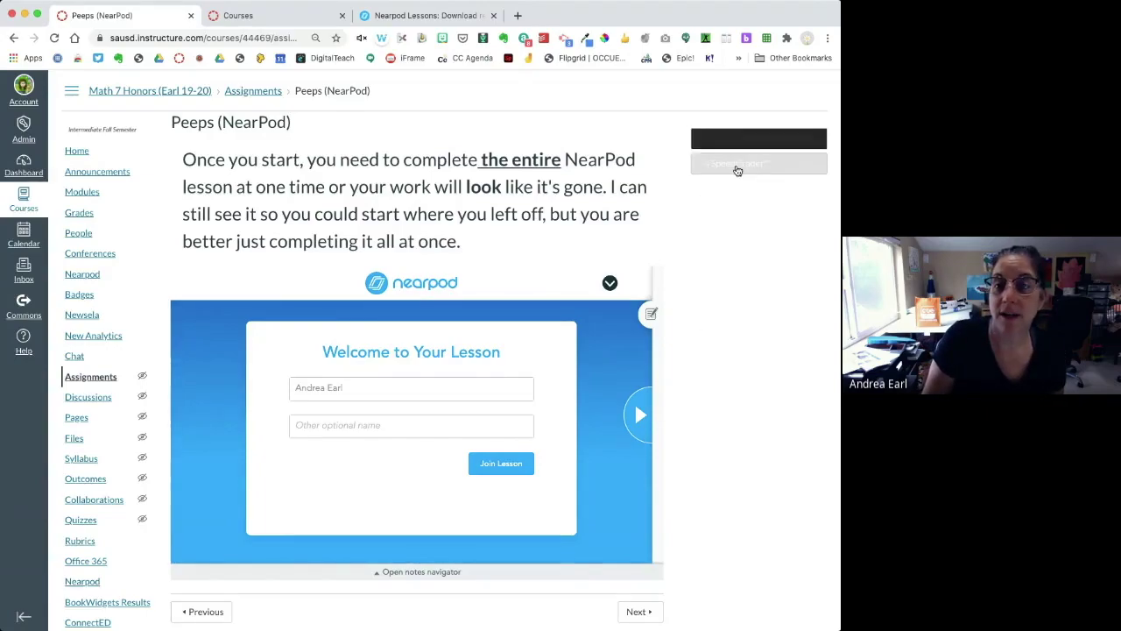
click(734, 164)
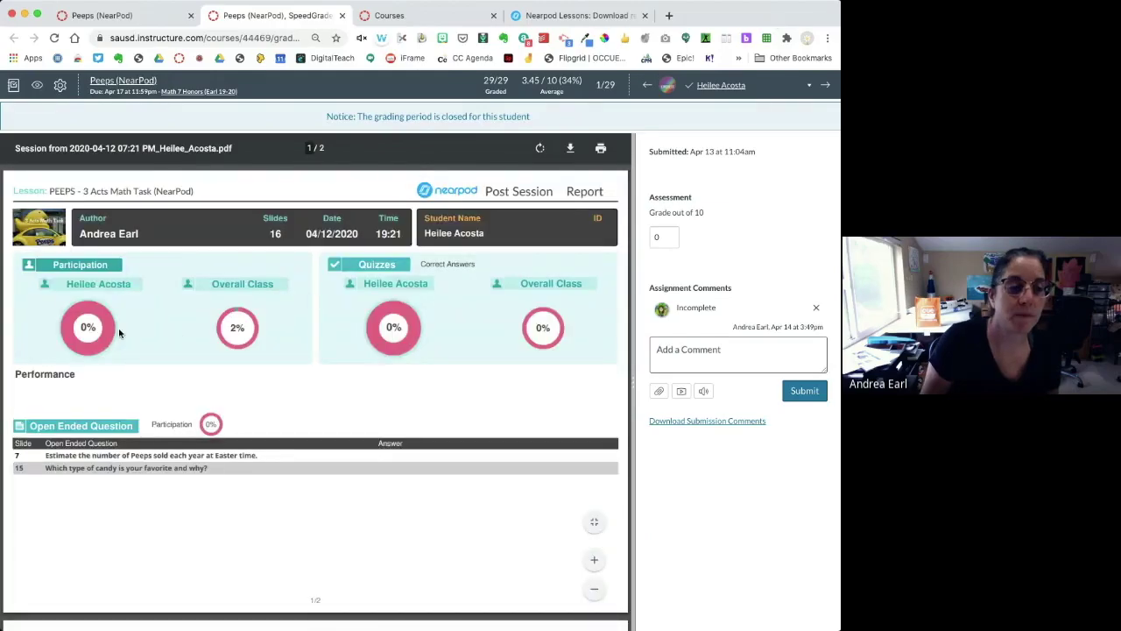
Browse the Period 5/6 student list and open the fifth student's submission
click(810, 87)
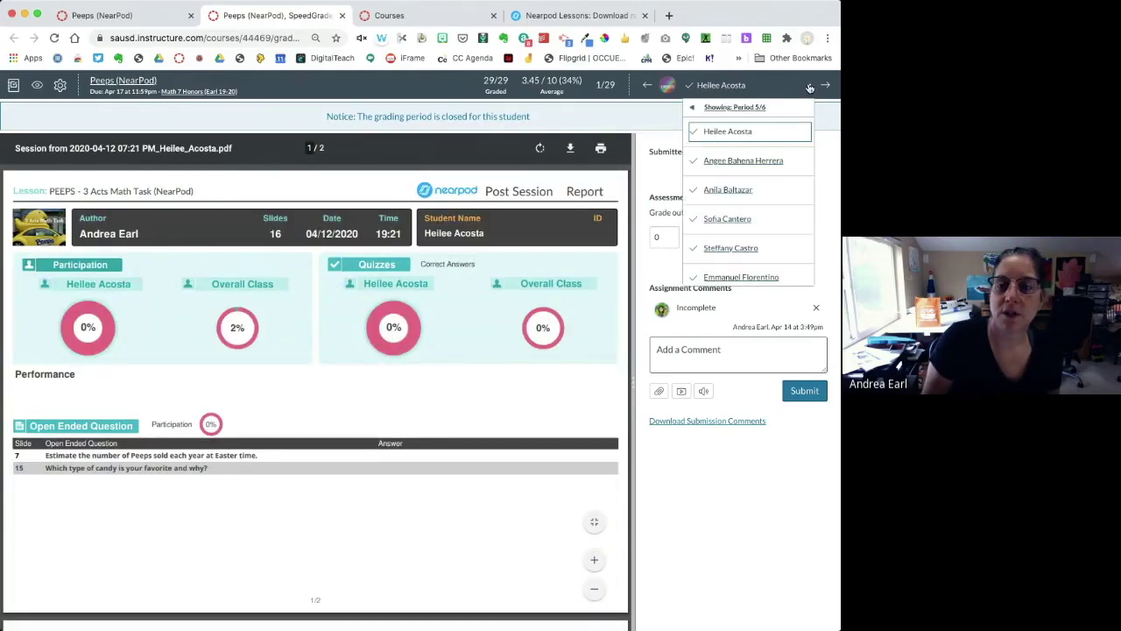
scroll(735, 178, down, 5)
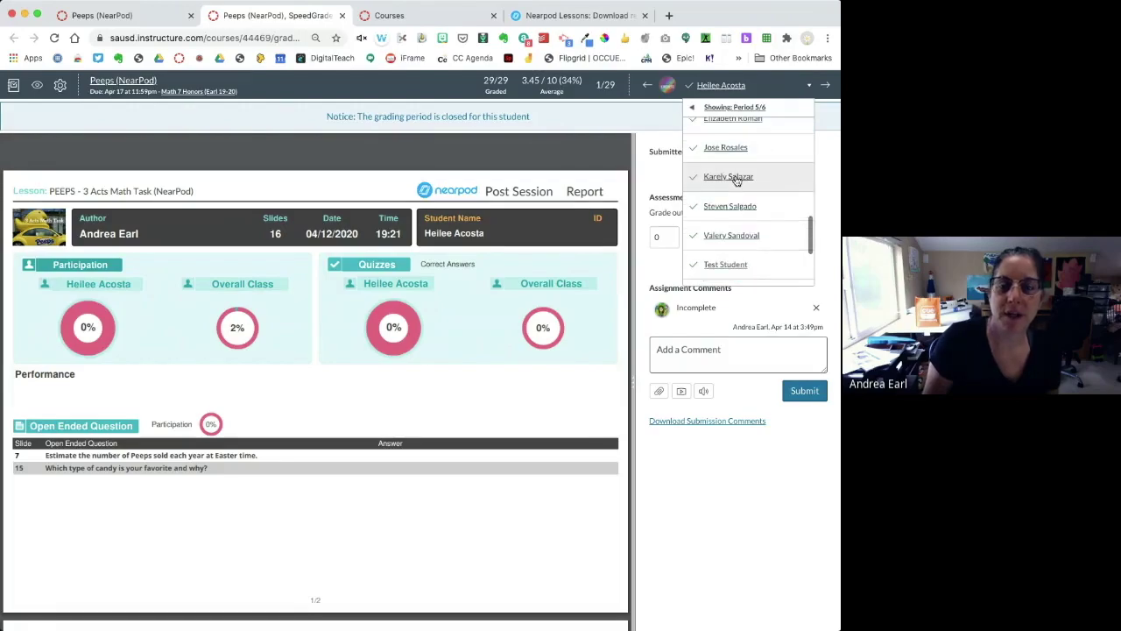
scroll(736, 180, down, 3)
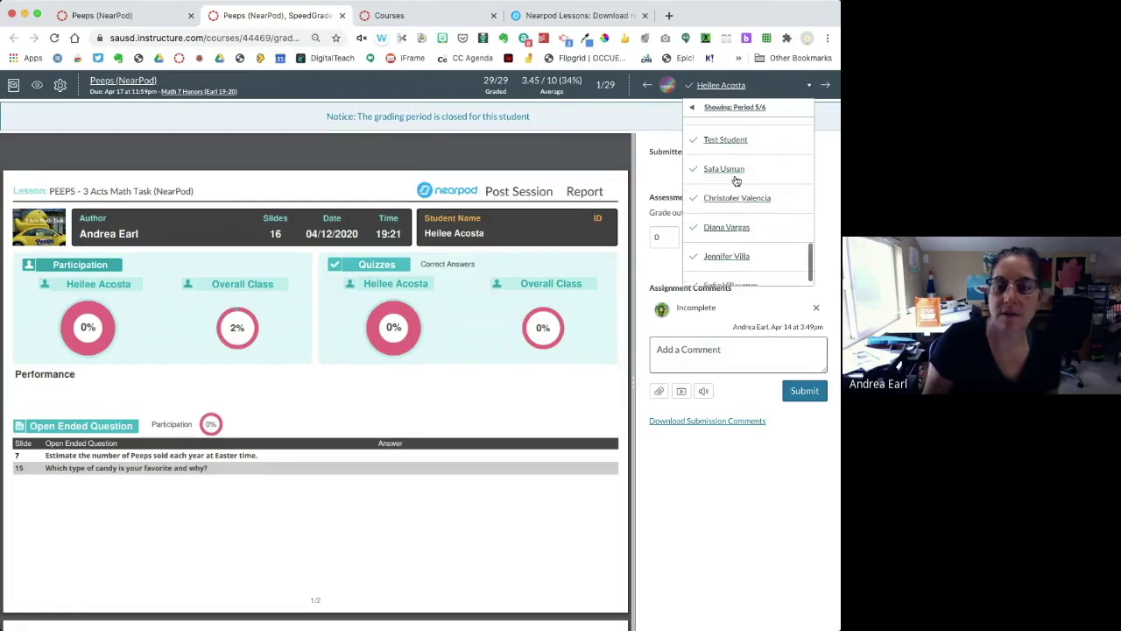
scroll(735, 179, up, 8)
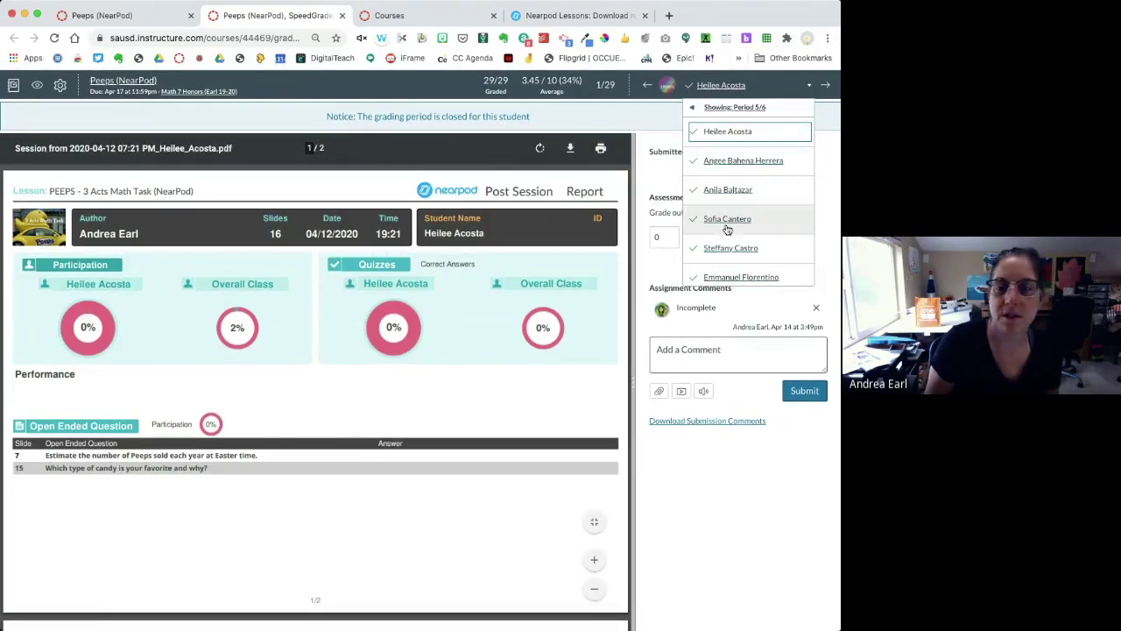
click(713, 252)
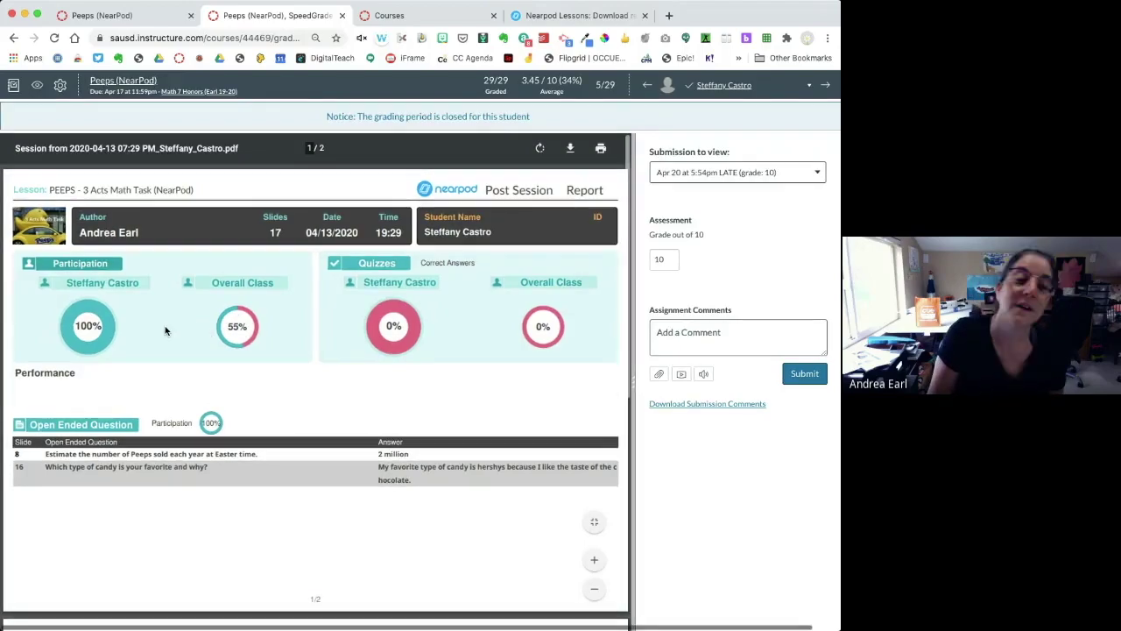
Examine the student's Nearpod post-session report, covering the open-ended answers, Collaborate Board and Flipgrid entries, and the participation summary
scroll(248, 318, down, 5)
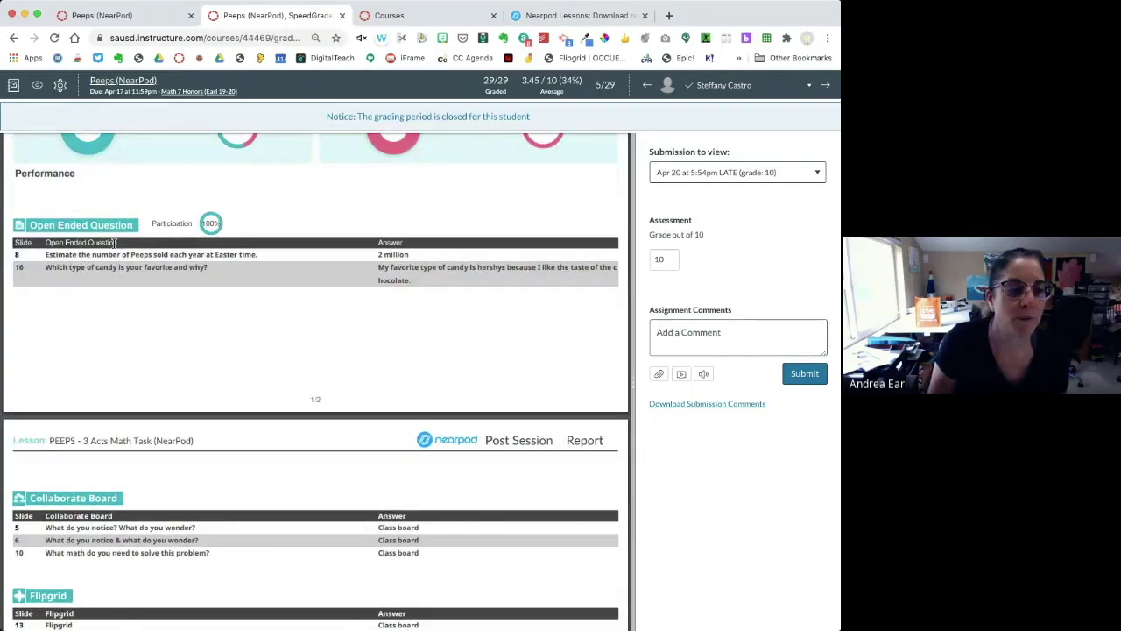
drag(45, 254, 303, 255)
click(369, 258)
drag(422, 259, 372, 254)
click(336, 309)
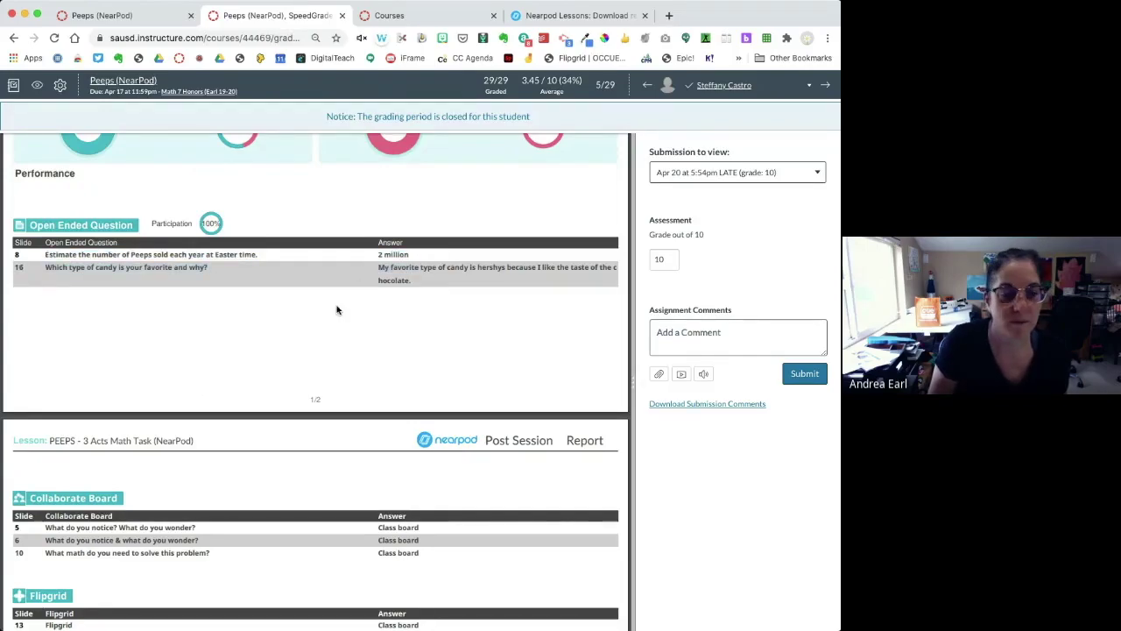
scroll(336, 309, down, 4)
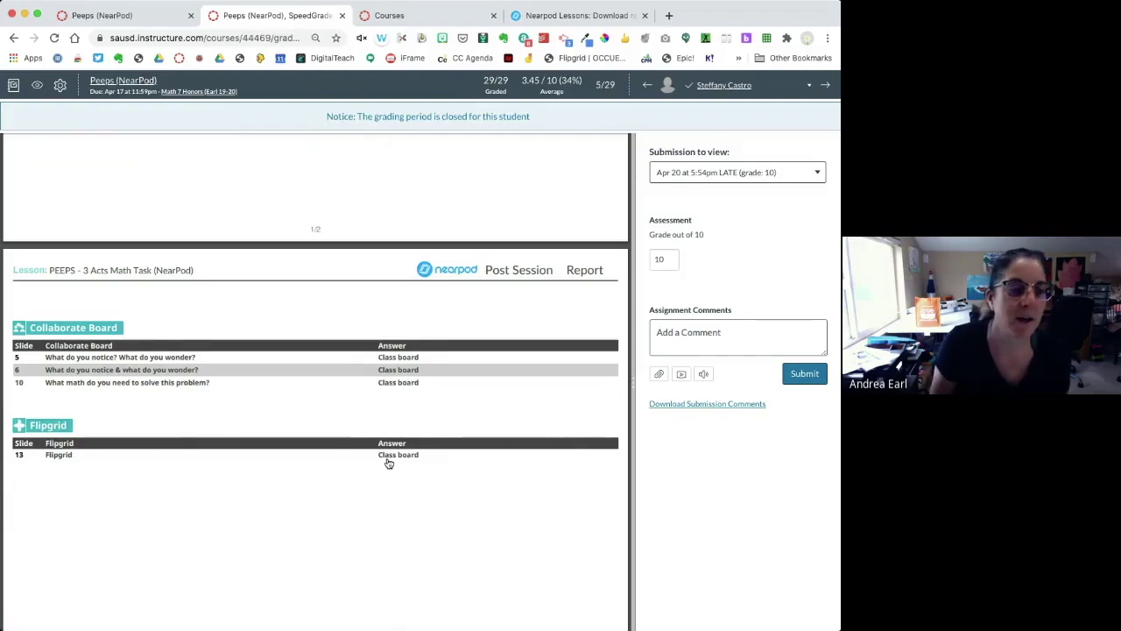
scroll(389, 464, down, 1)
scroll(388, 463, down, 3)
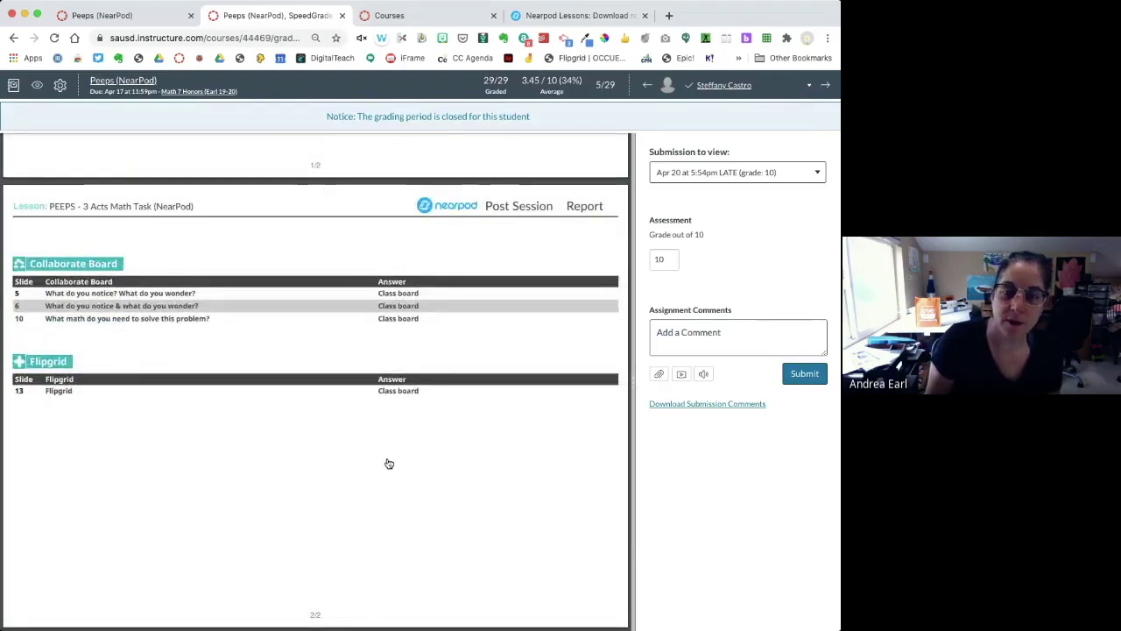
scroll(388, 464, up, 1)
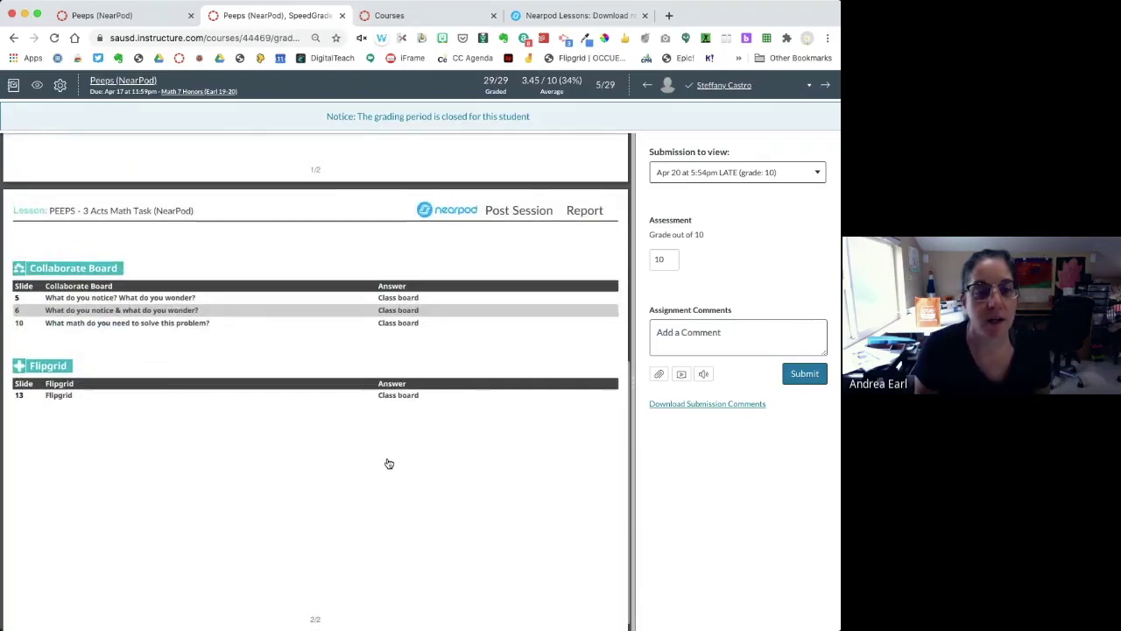
scroll(389, 463, up, 3)
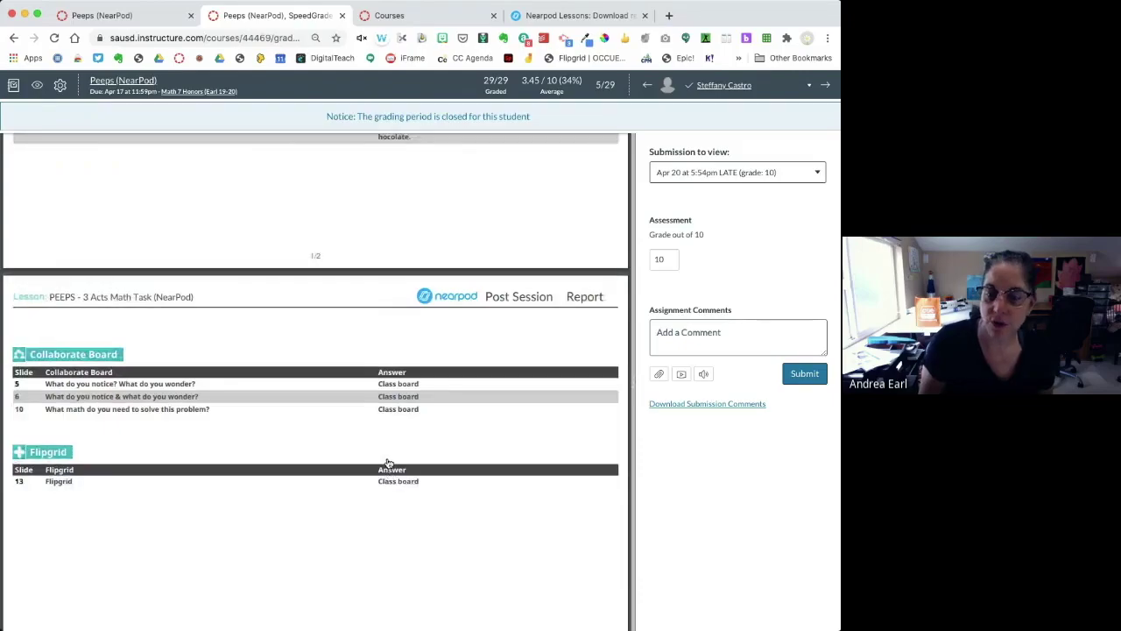
scroll(389, 464, up, 10)
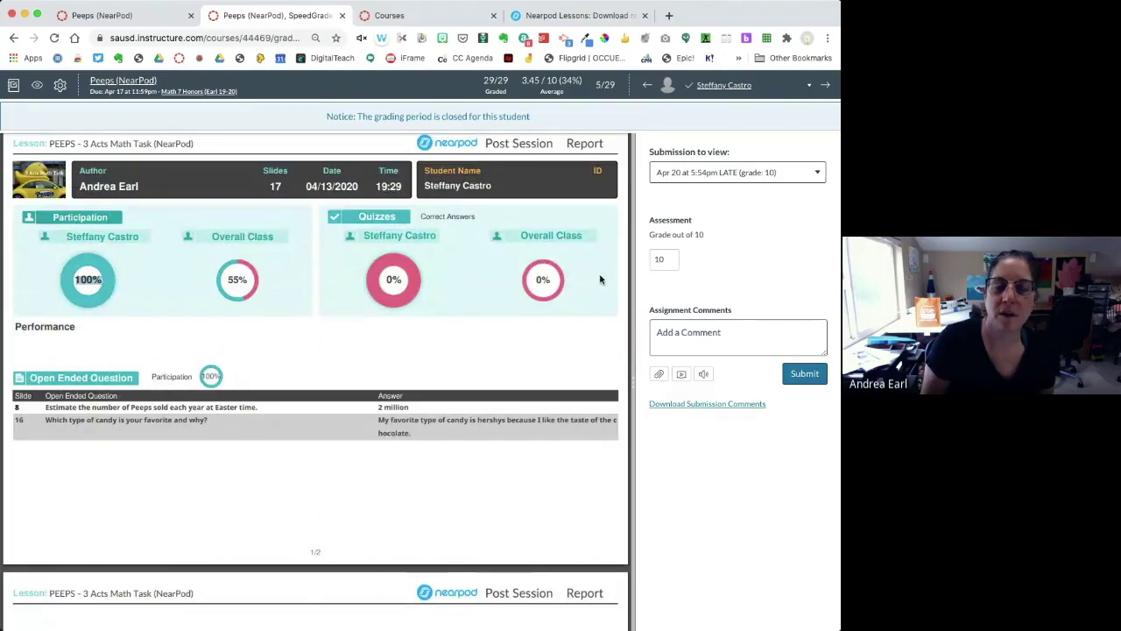
Check the student's grade field and go on to the following student's submission
click(670, 260)
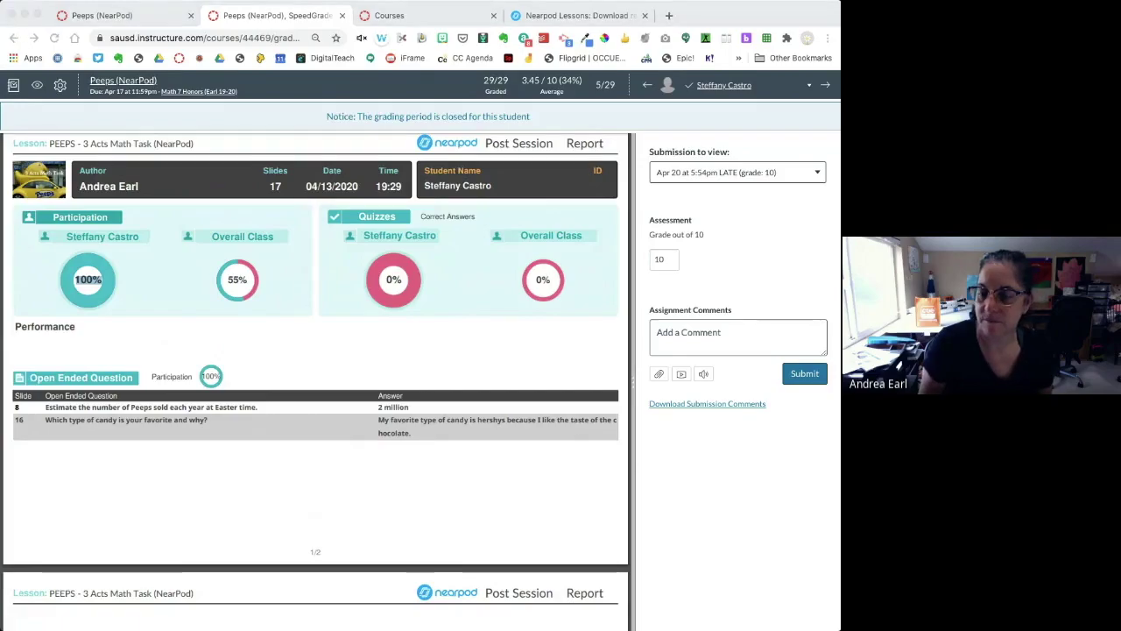
click(438, 322)
click(825, 84)
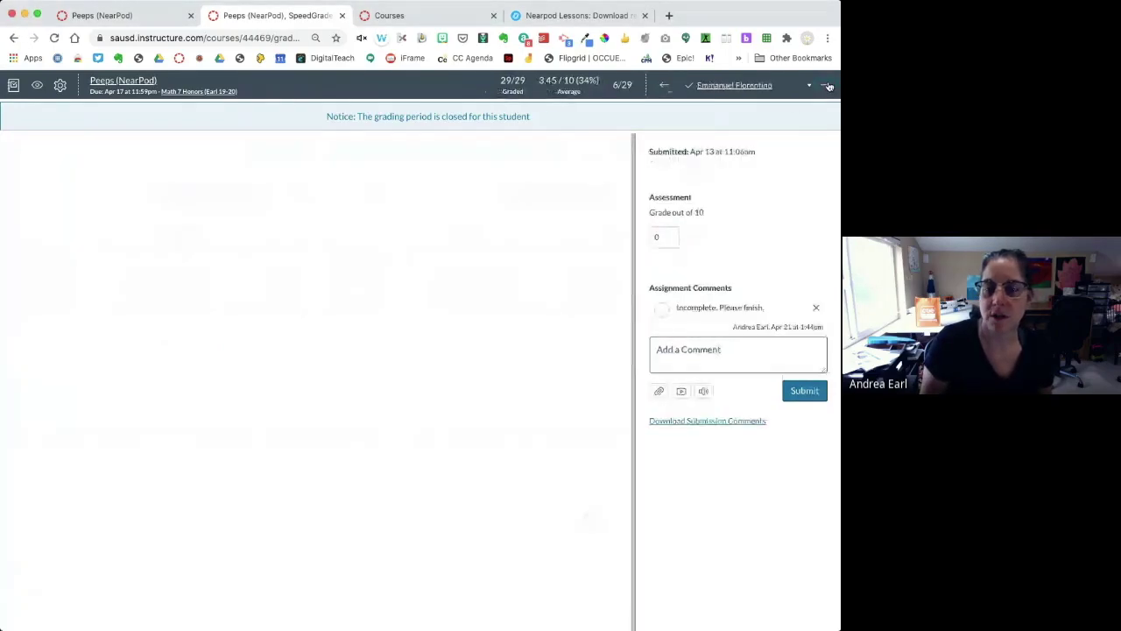